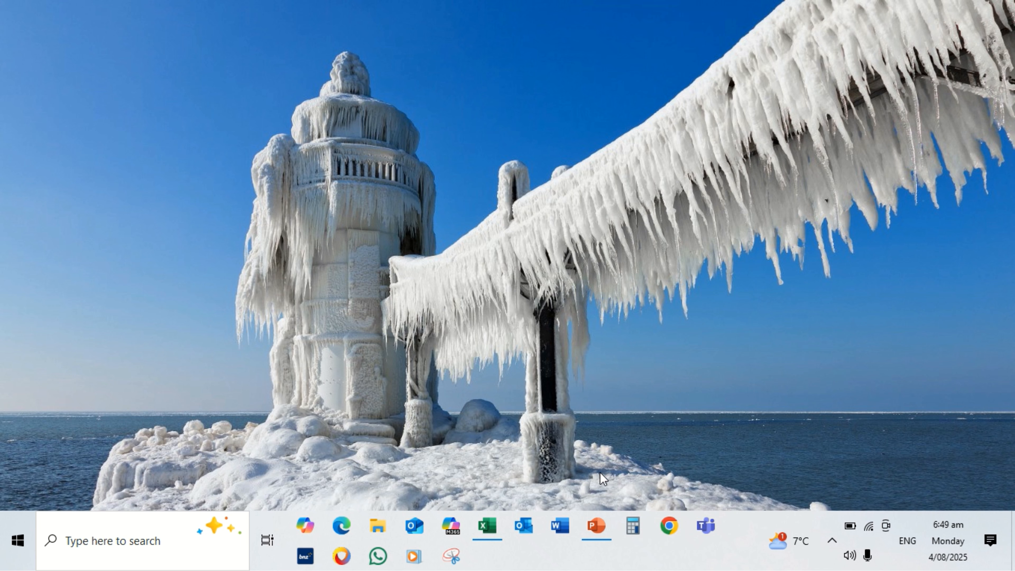
Review the FS List and TF List header mappings in the open HEADERS.xlsx workbook, then minimise it
mouse_move(476, 532)
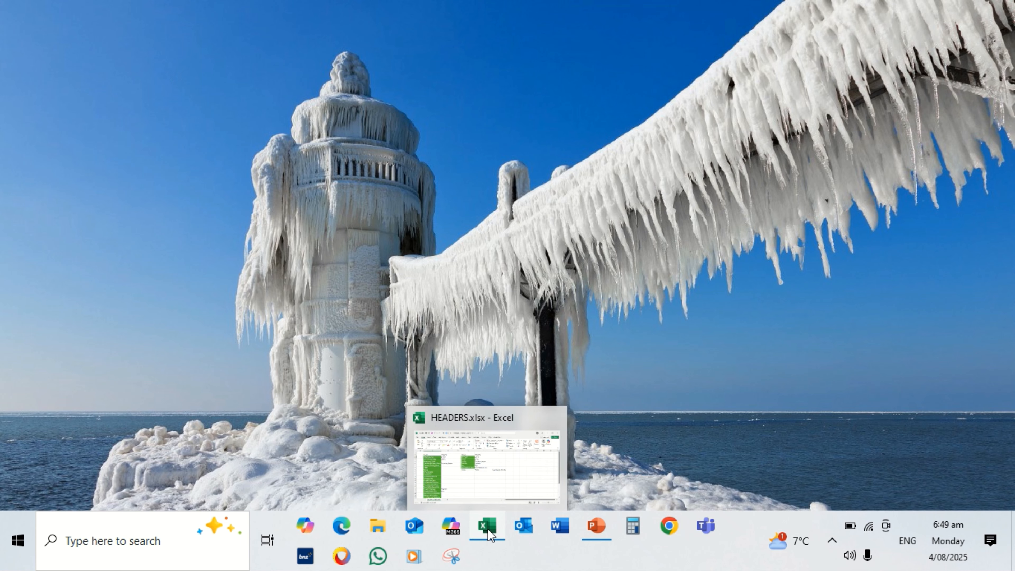
click(489, 490)
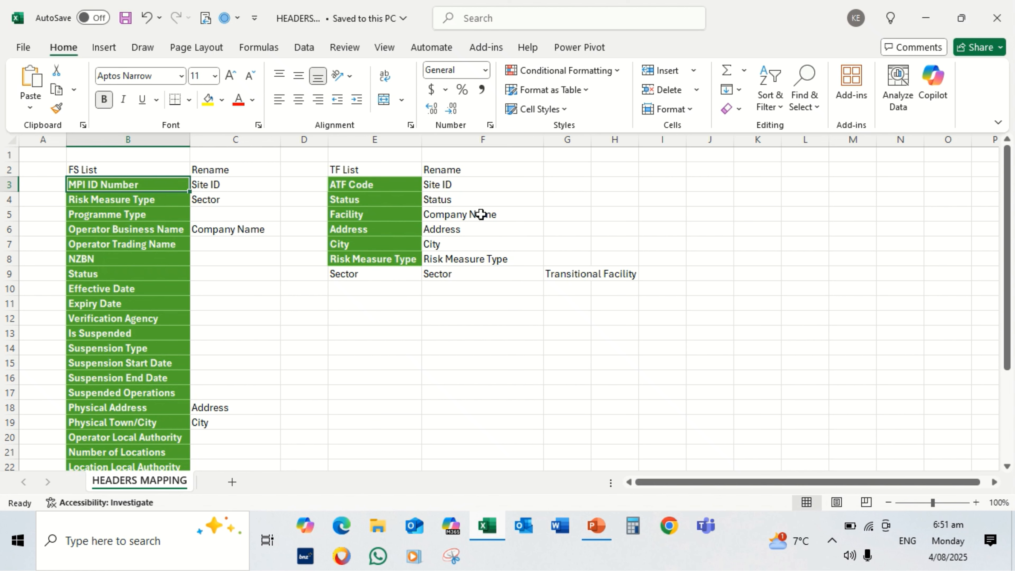
click(926, 20)
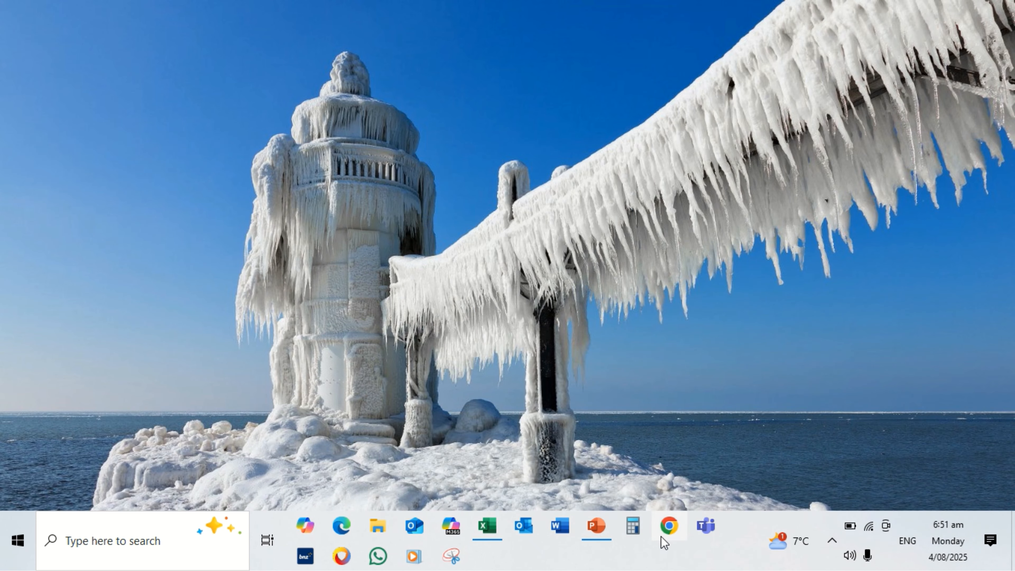
Switch to Chrome and open the Ministry for Primary Industries website at mpi.govt.nz
click(668, 527)
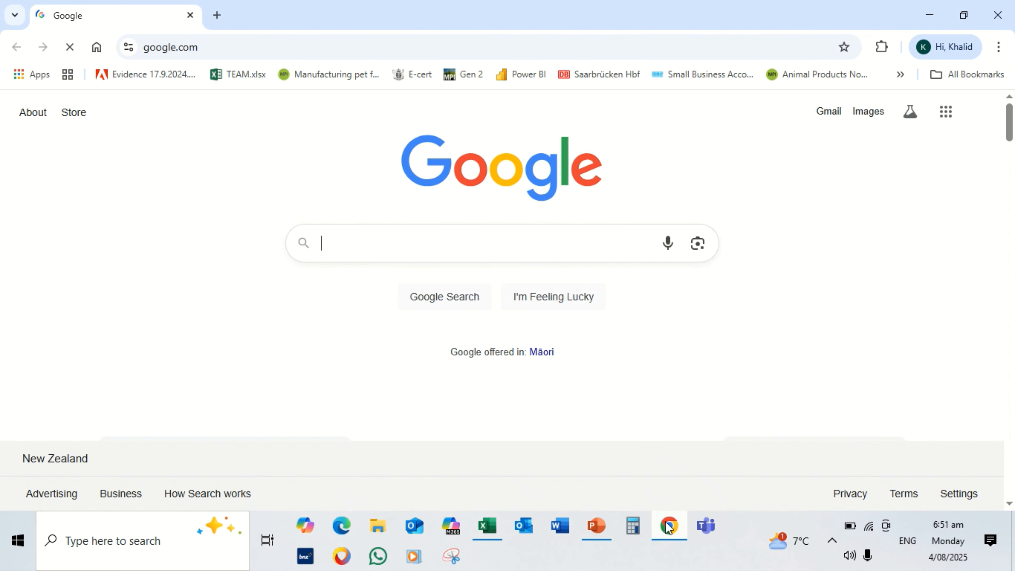
click(328, 51)
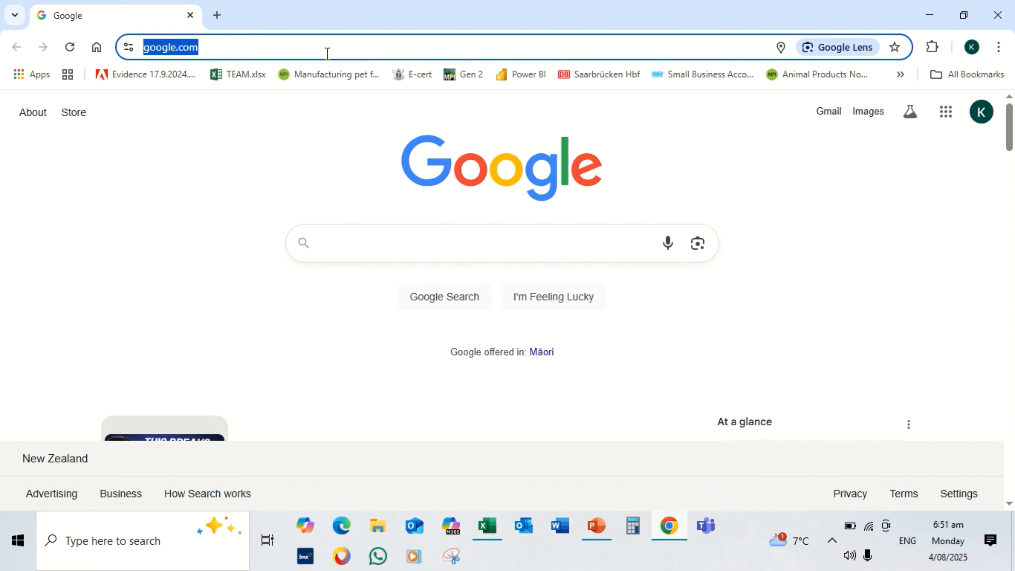
text(mpi.)
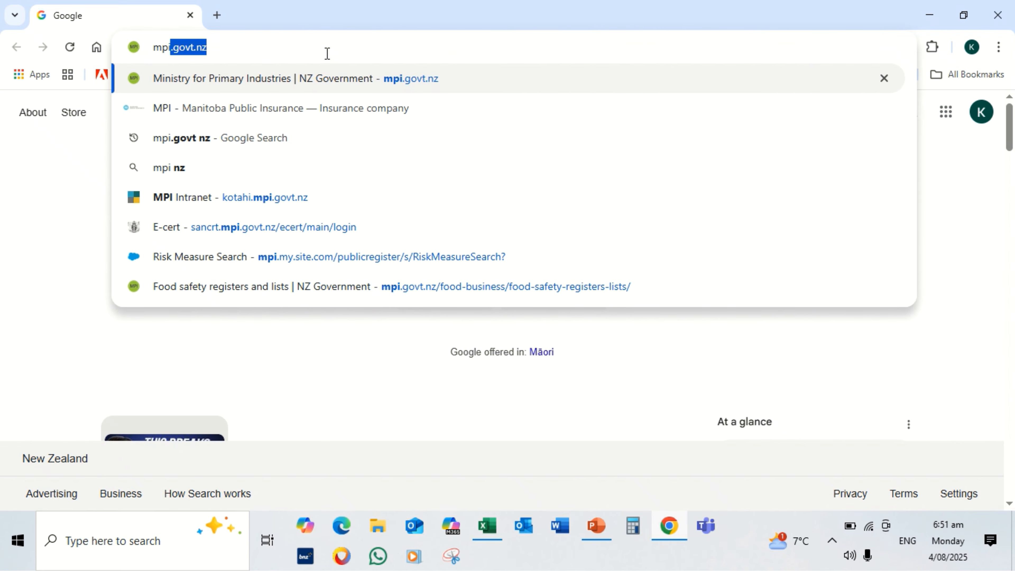
text(govt)
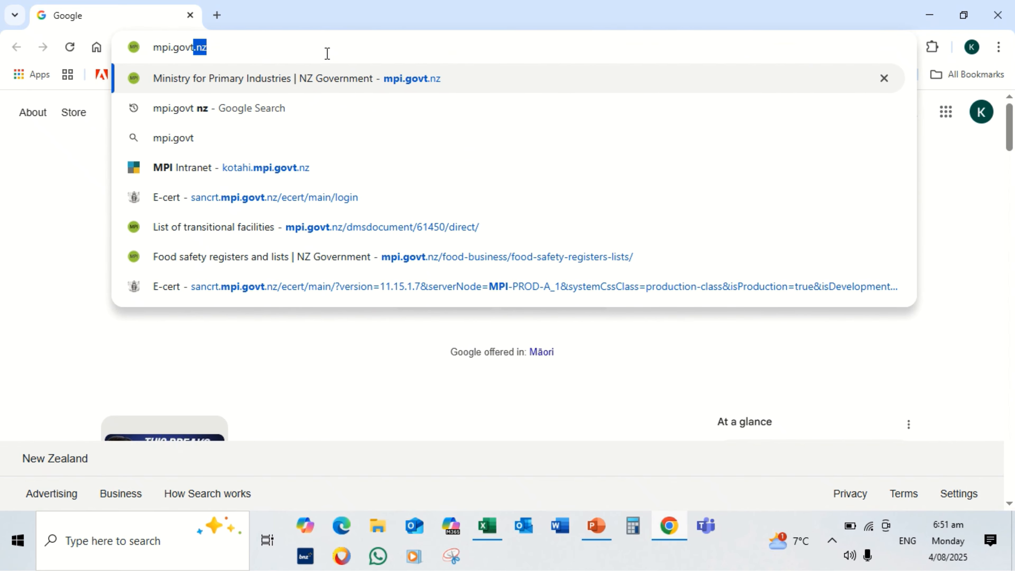
key(Return)
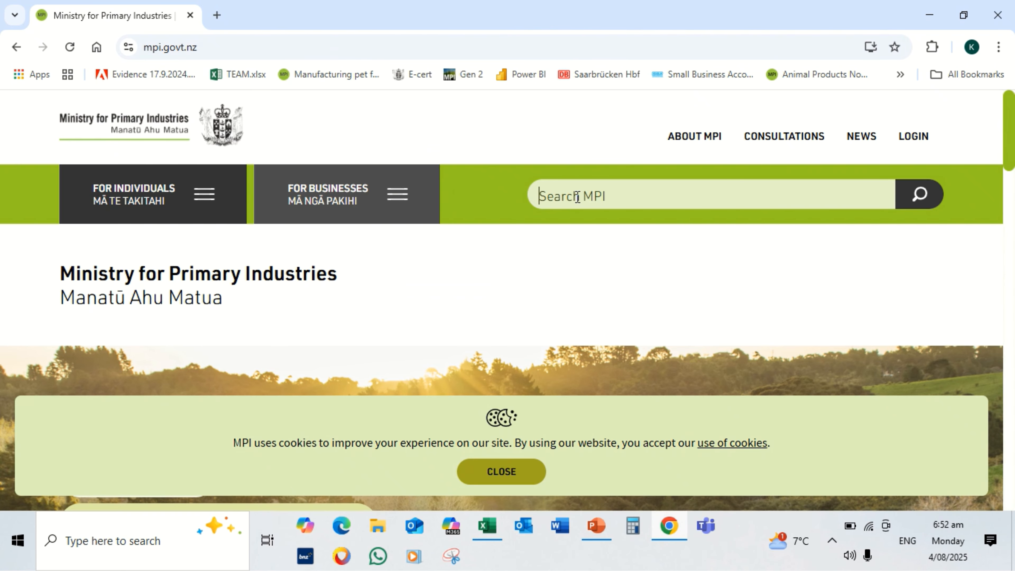
Search the MPI site for "transitional" and open the "List of transitional facilities" PDF
text(tran)
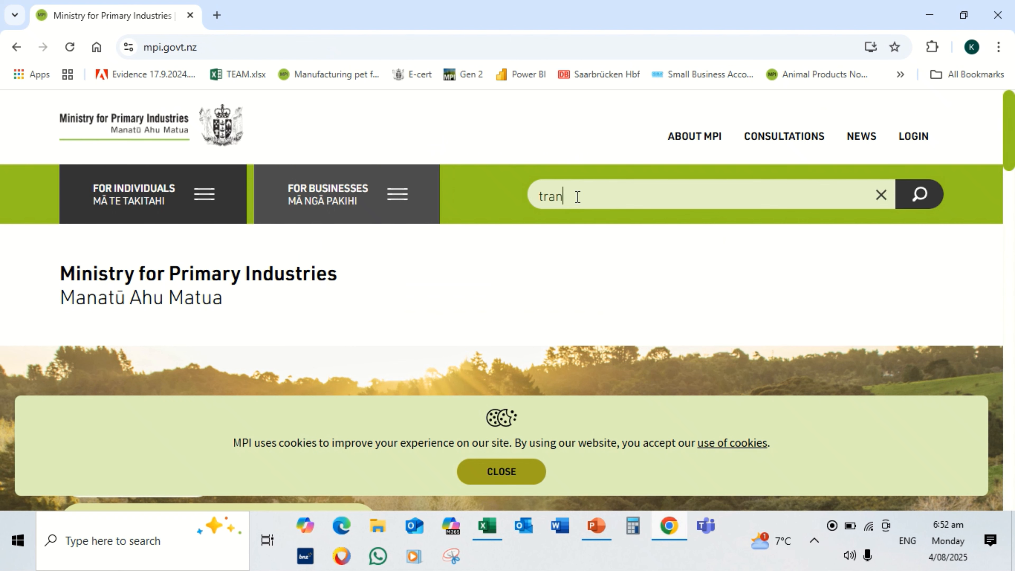
text(sitio)
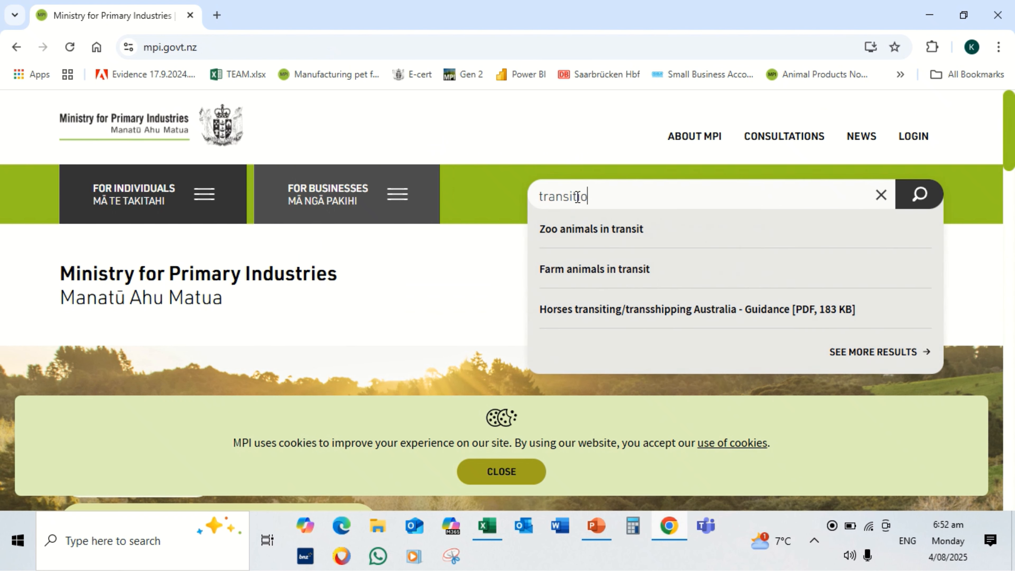
text(nal)
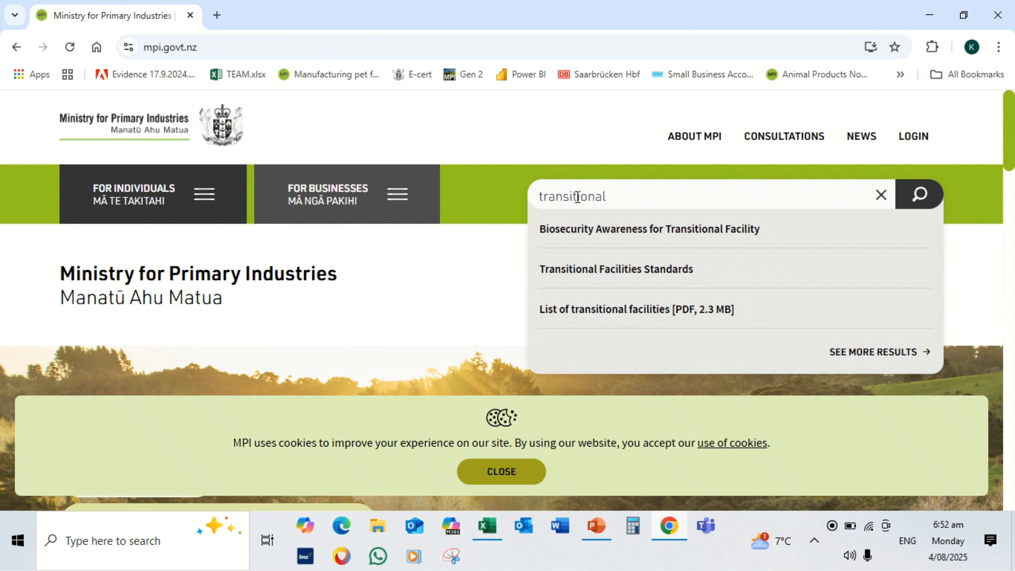
click(660, 310)
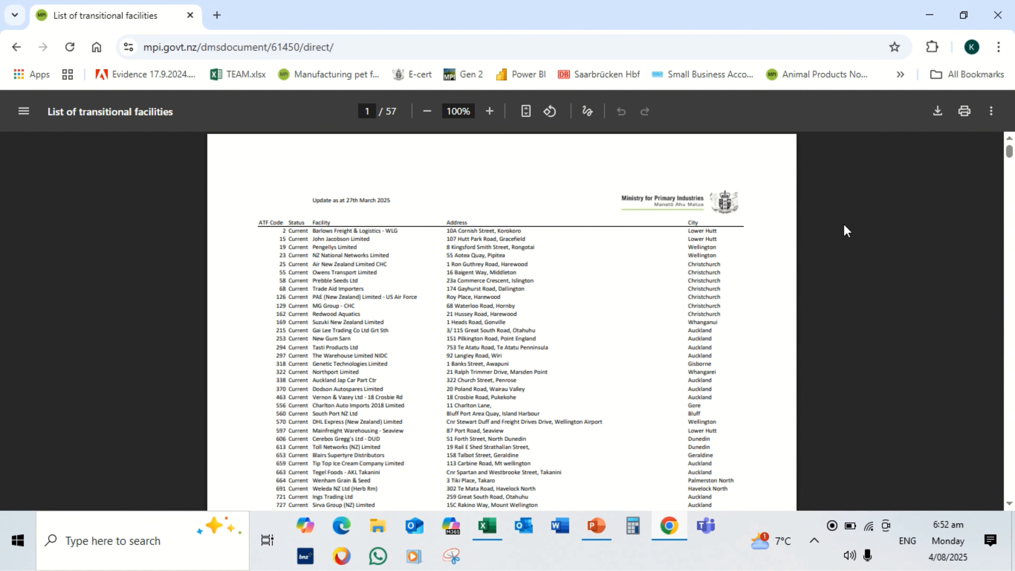
Download the PDF as 61450-Current-TFs-v2.pdf into a new folder named MIXED inside 3D Objects
click(937, 111)
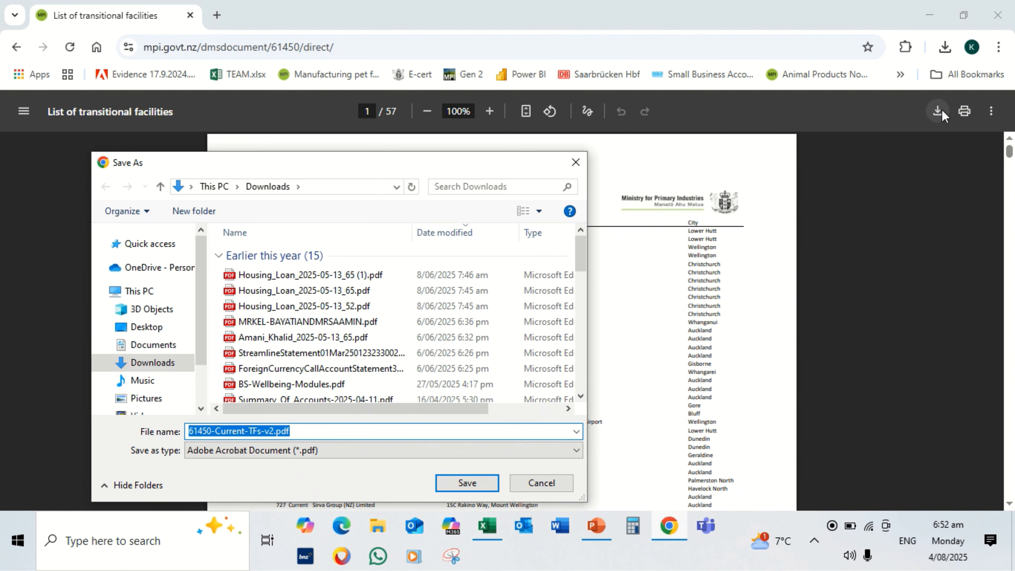
click(162, 312)
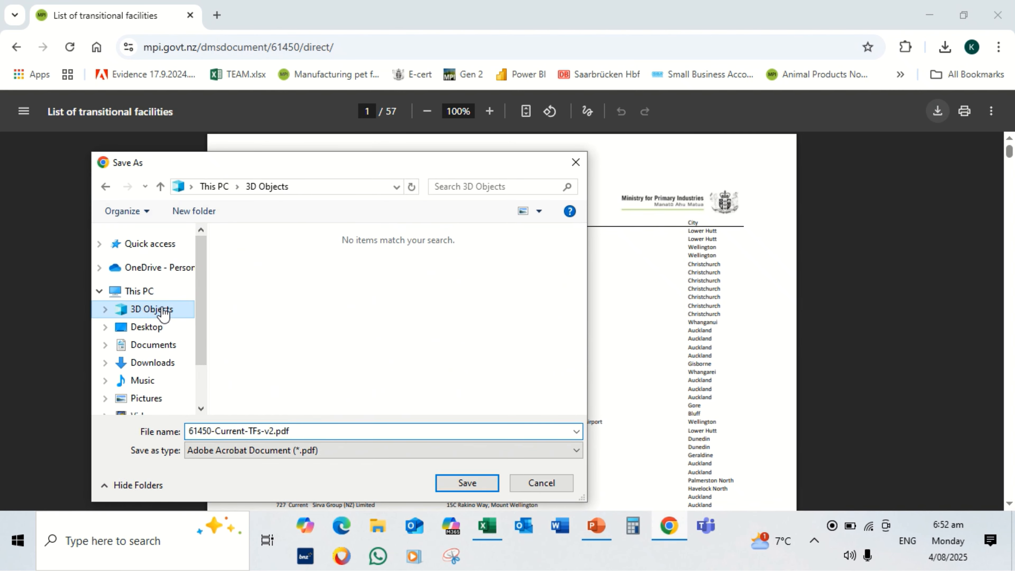
click(194, 212)
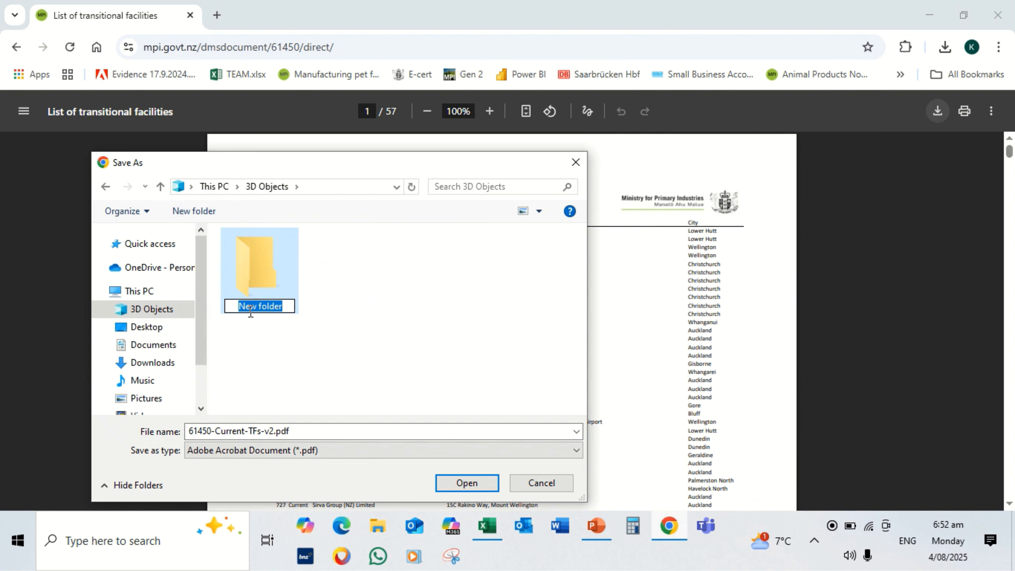
text(MI)
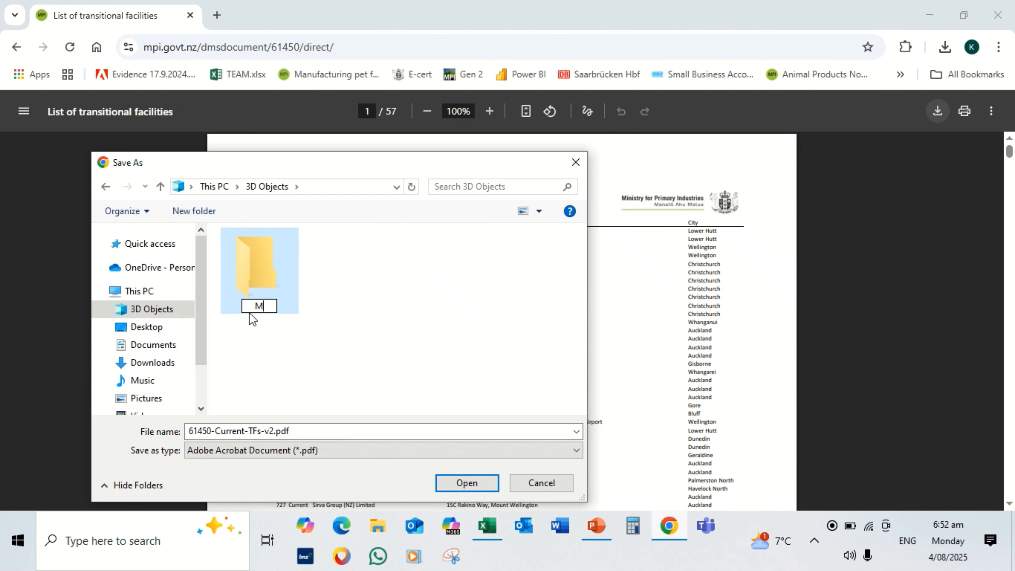
text(XED)
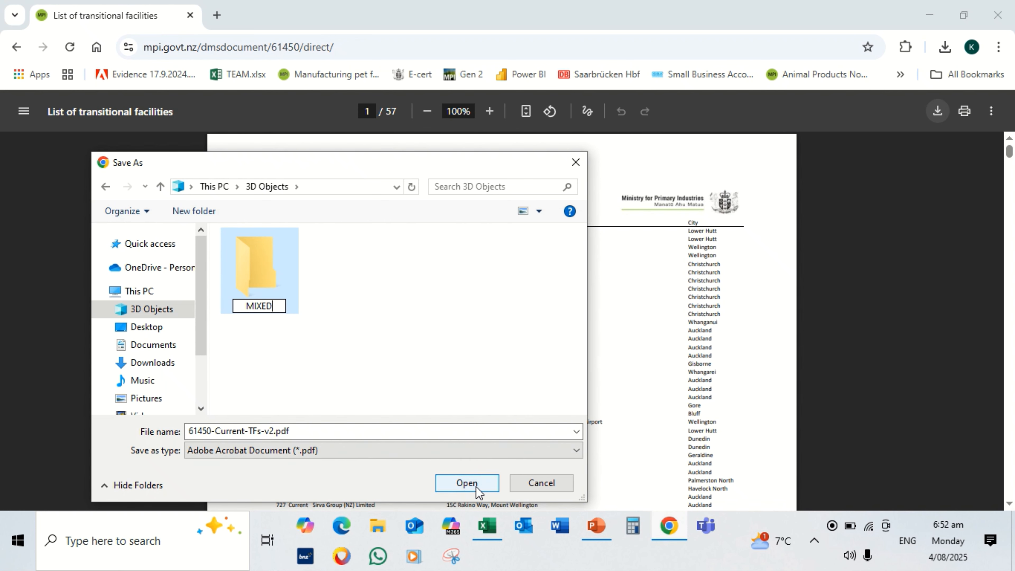
click(467, 483)
click(467, 482)
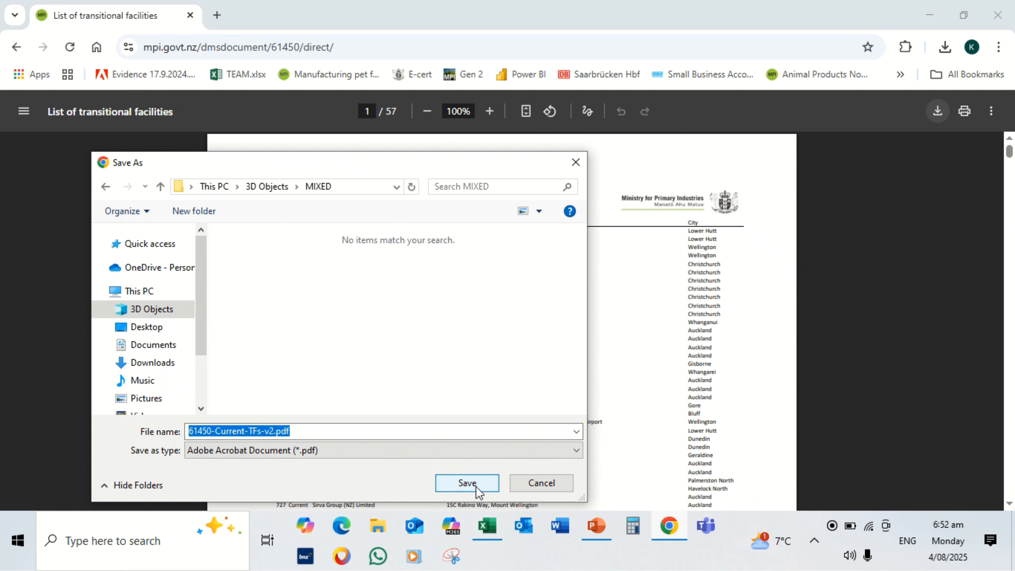
click(476, 486)
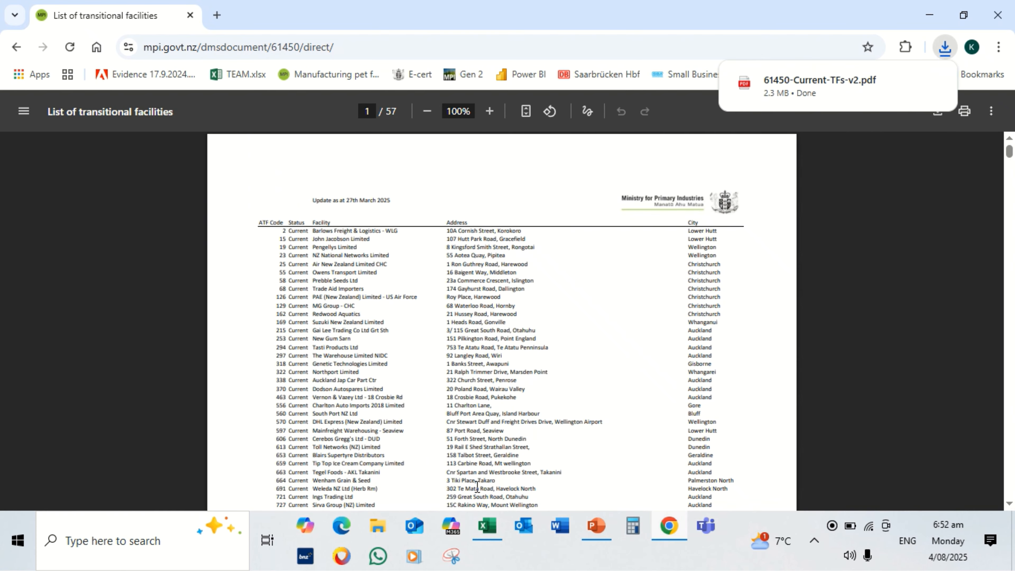
Return to the MPI home page, search for "food safety reg" and open the "Food safety registers and lists" page
click(16, 47)
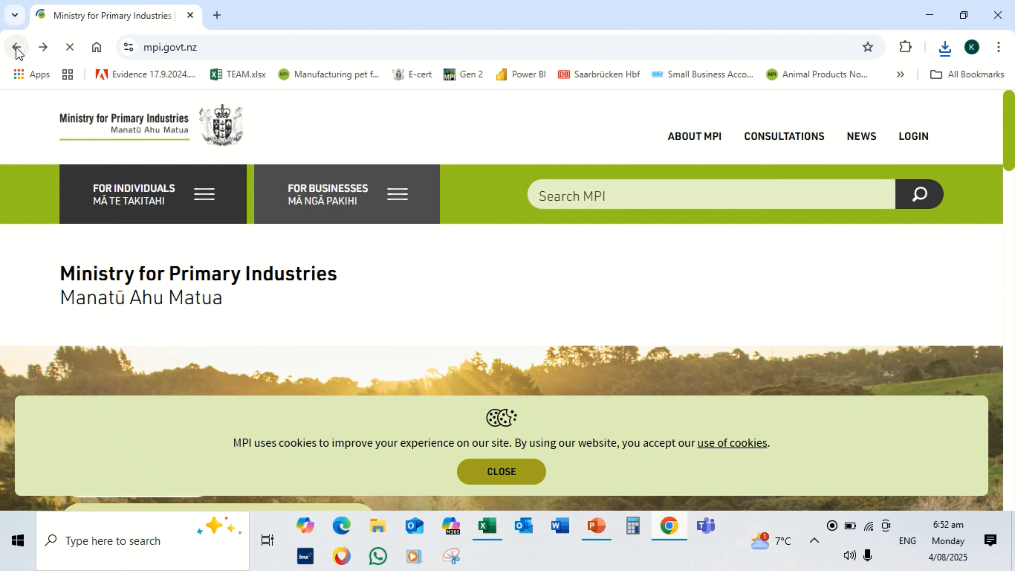
click(546, 197)
text(fo)
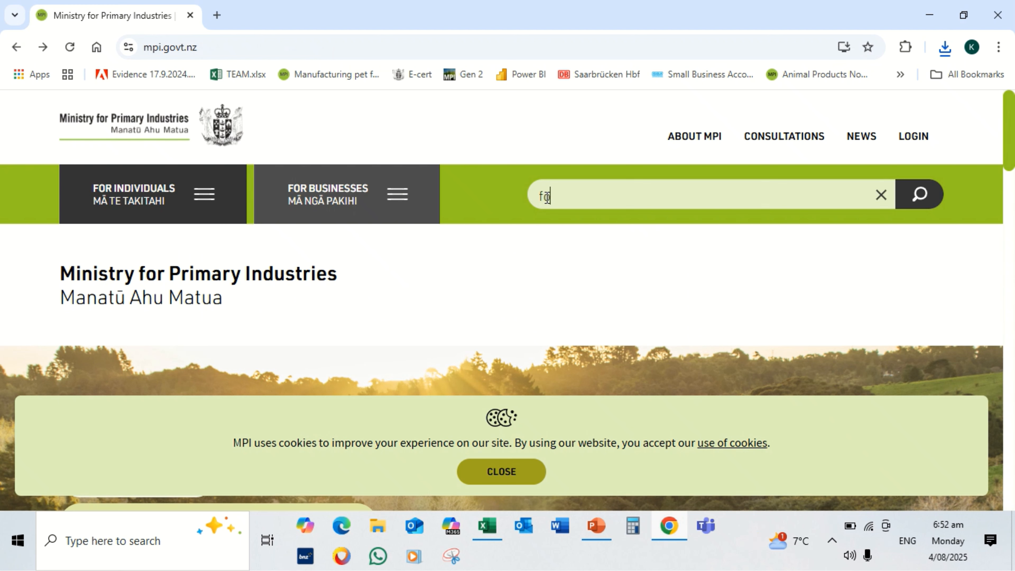
text(od safe)
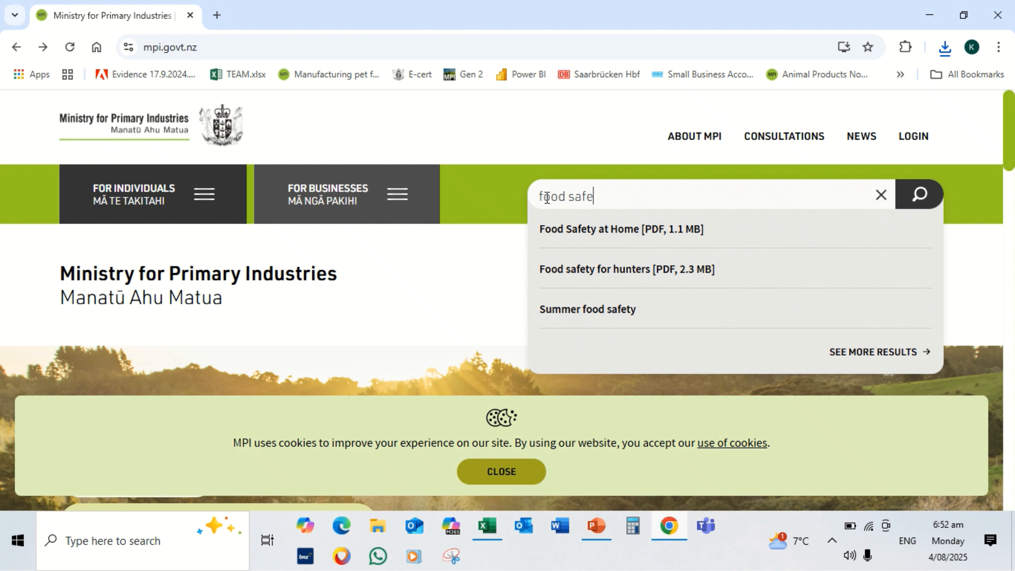
text(ty)
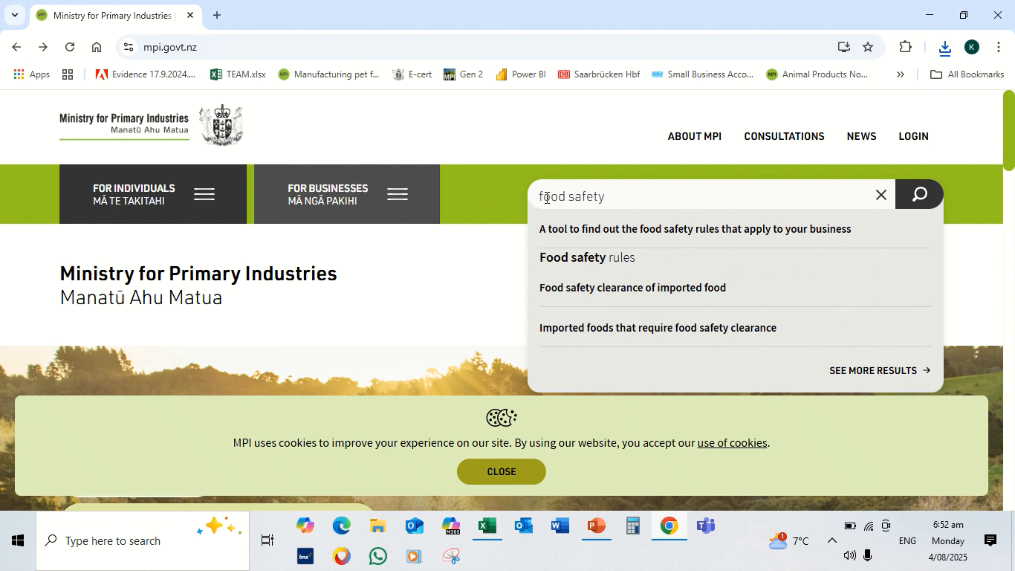
text( reg)
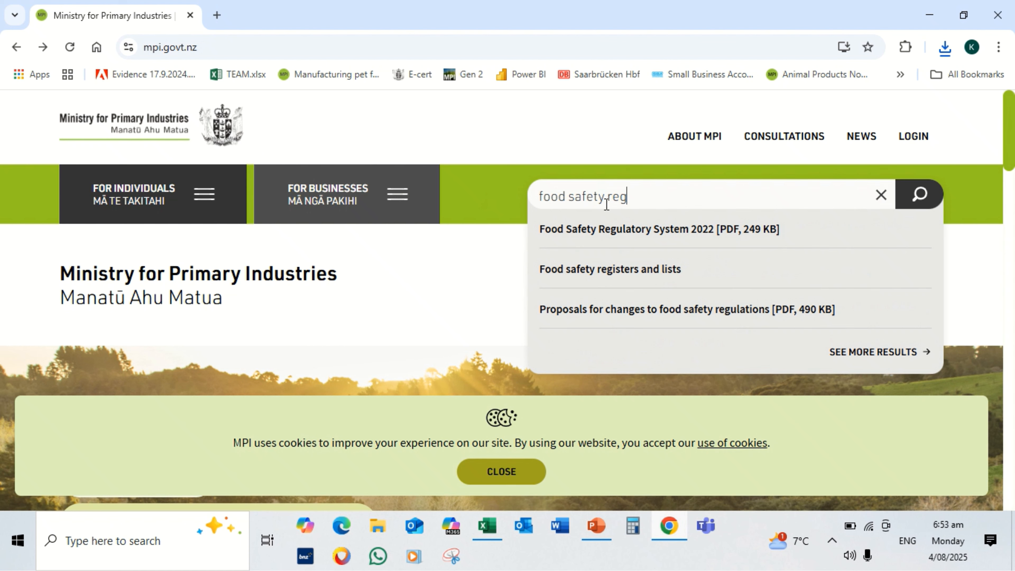
click(650, 276)
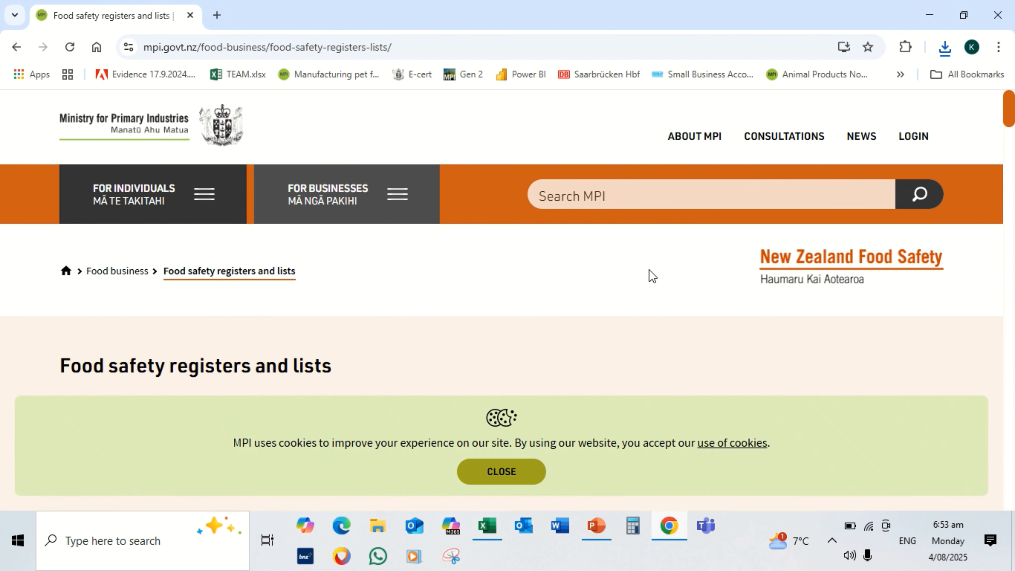
Find "further" on the page and open the "Further (pet food) processors" register, waiting for it to load
key(ctrl+f)
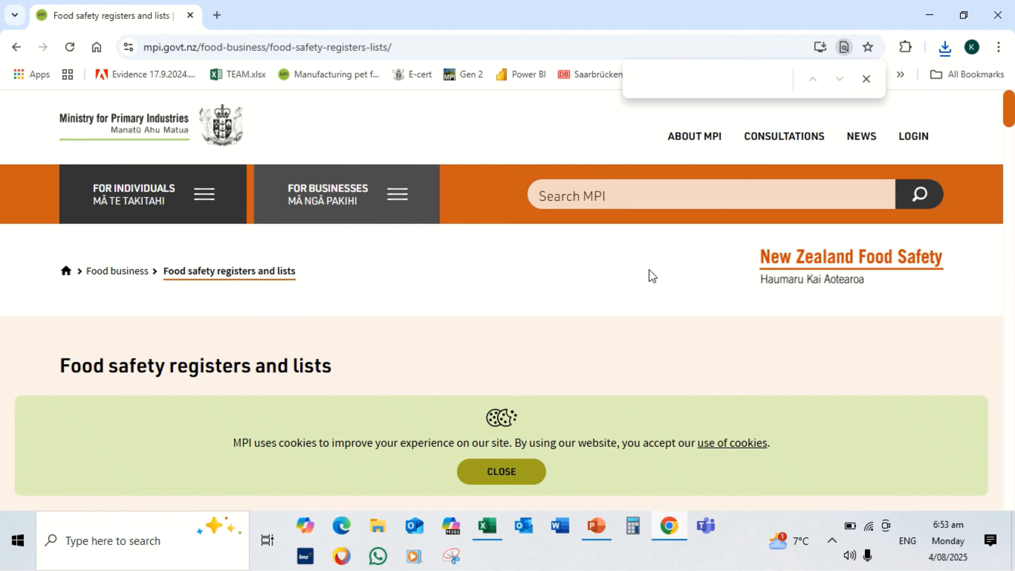
text(further)
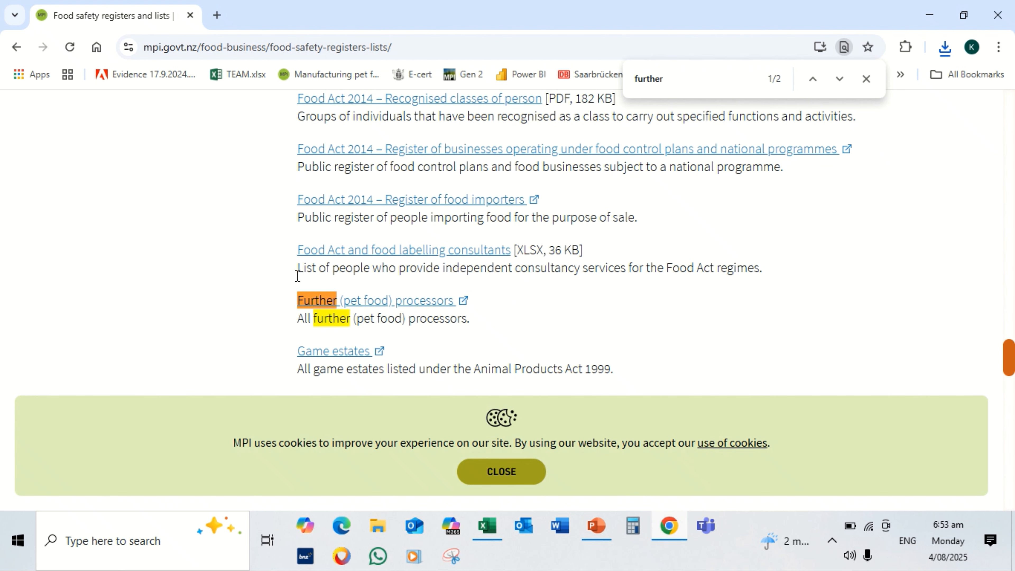
click(429, 308)
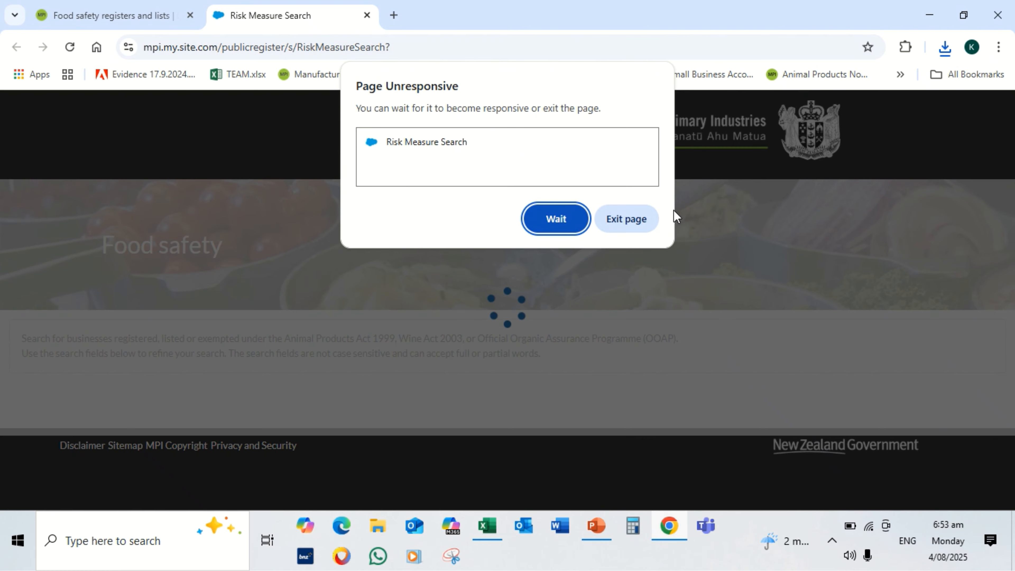
click(556, 219)
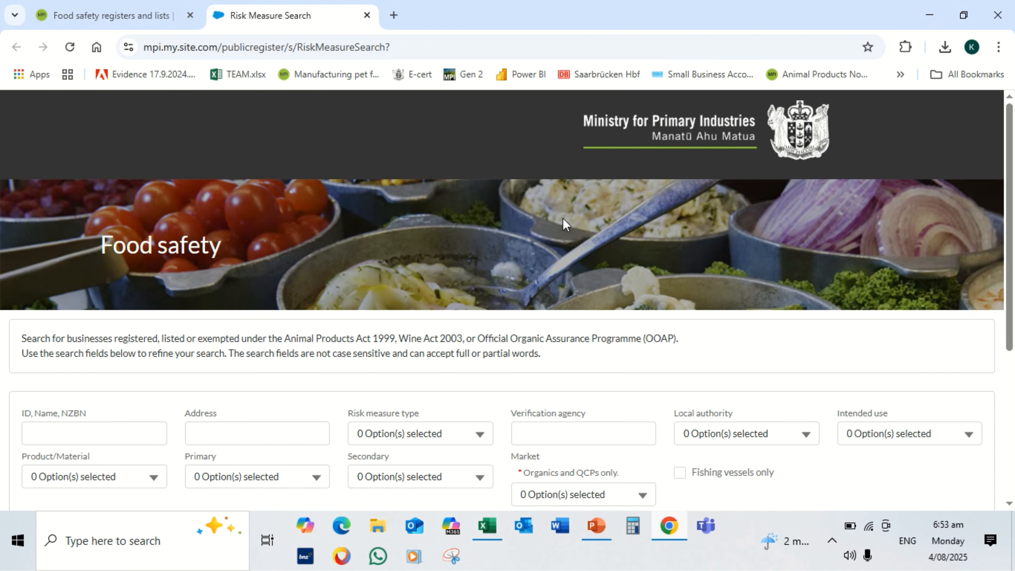
Run the register search with no filters and download the results as Risk_Measure_Data_Extract_2025-08-04.csv into the MIXED folder in 3D Objects
scroll(563, 218, down, 5)
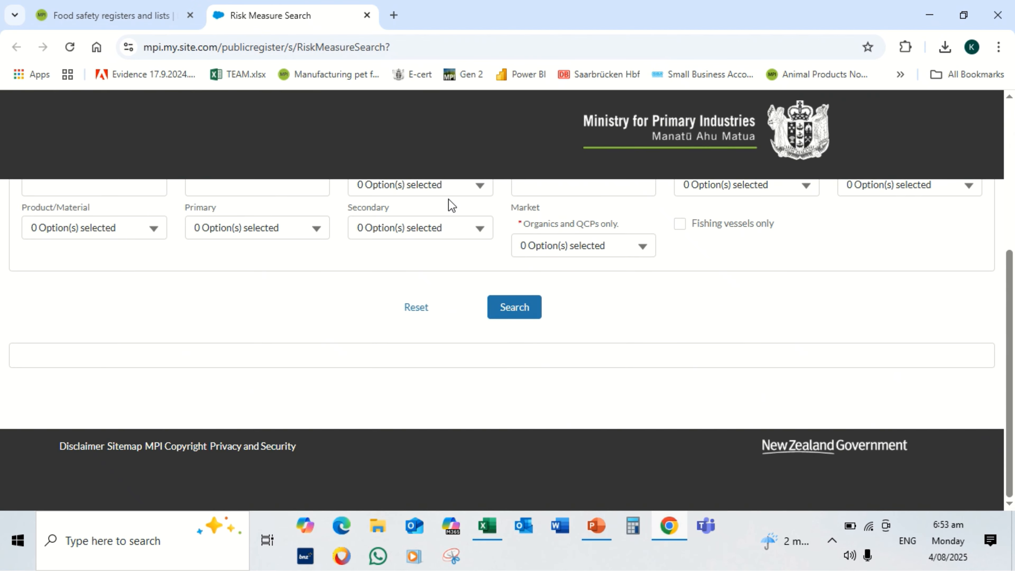
click(517, 308)
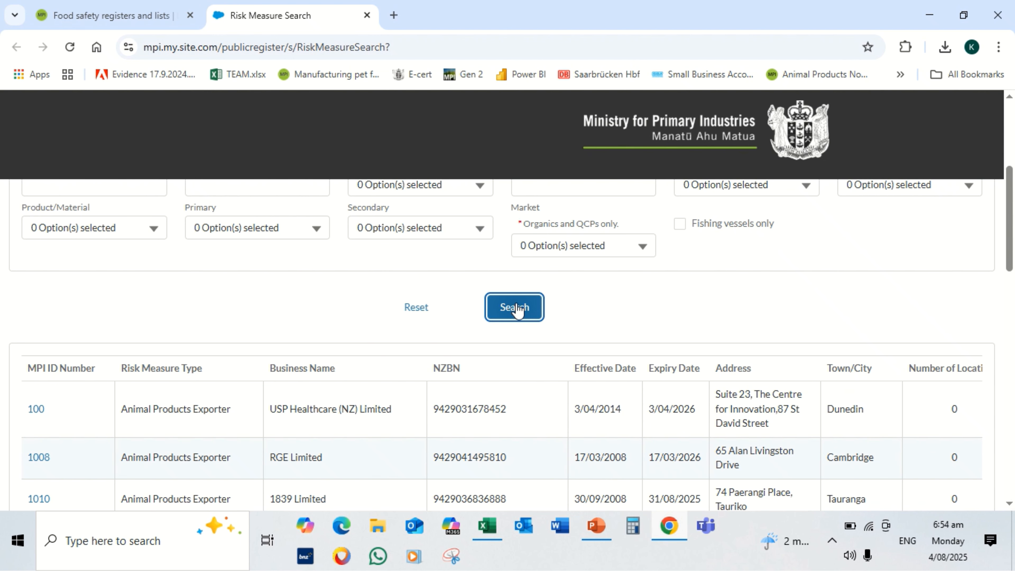
scroll(516, 306, down, 15)
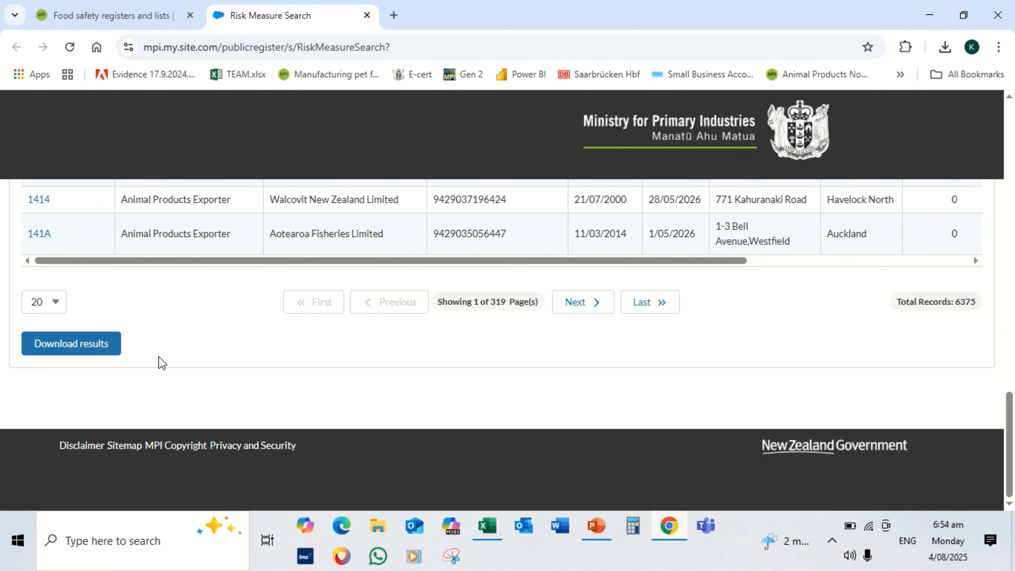
click(84, 345)
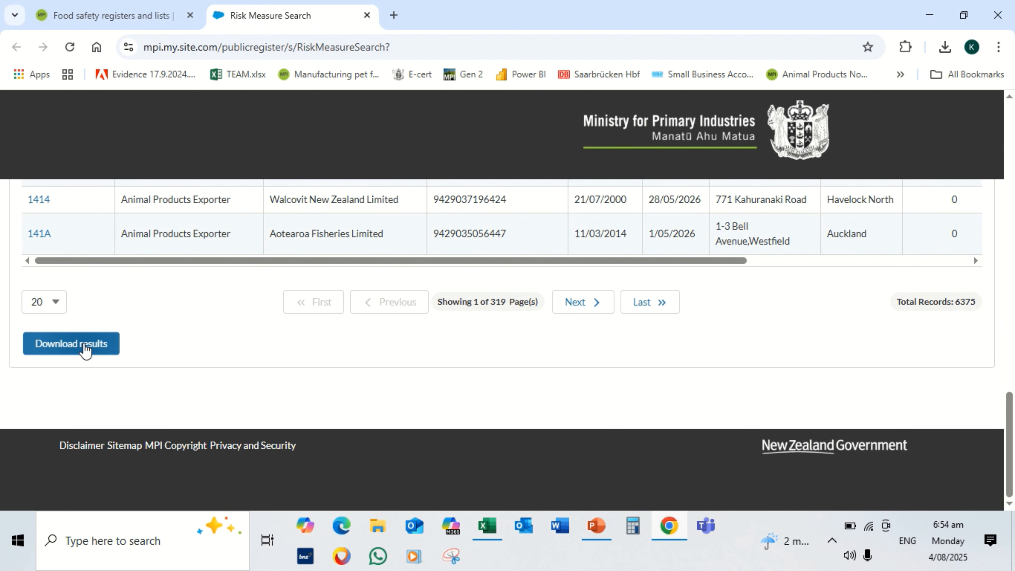
click(85, 345)
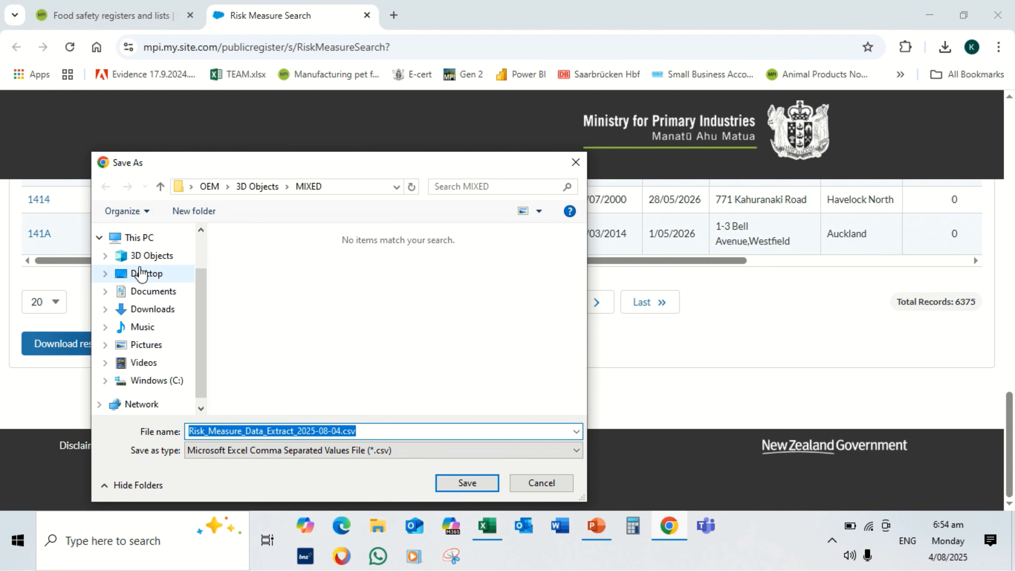
click(148, 258)
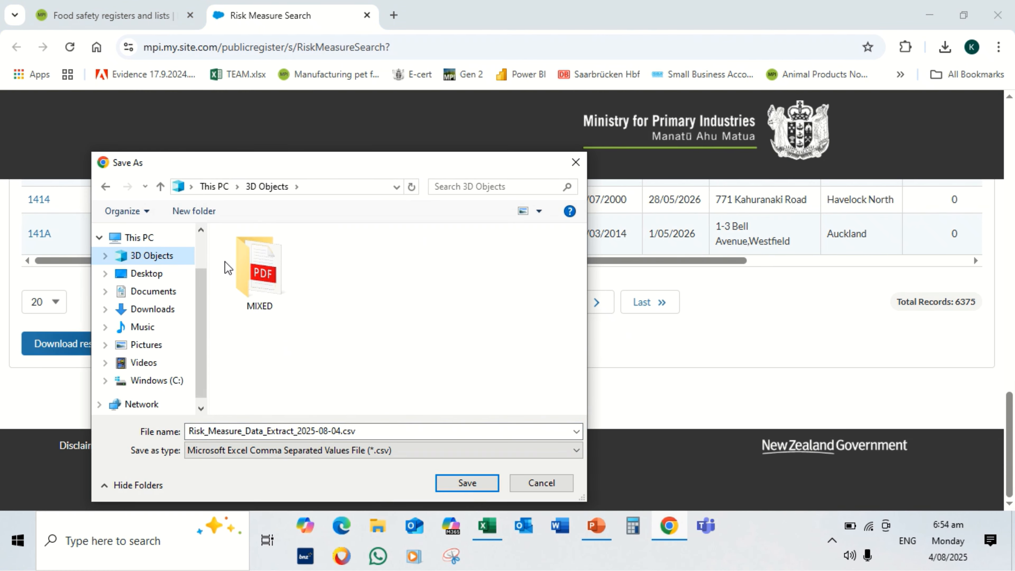
click(258, 272)
double_click(257, 272)
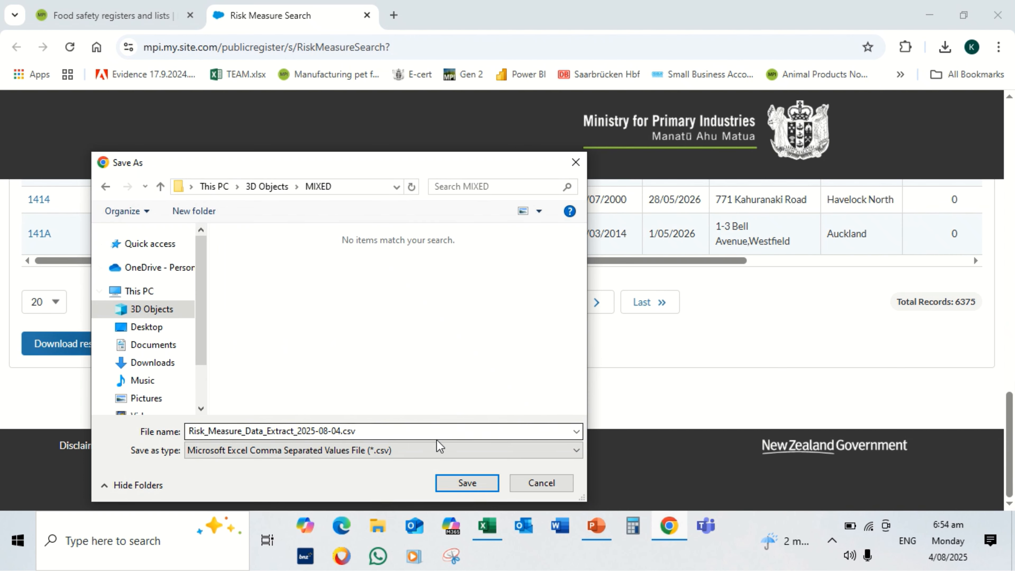
click(466, 482)
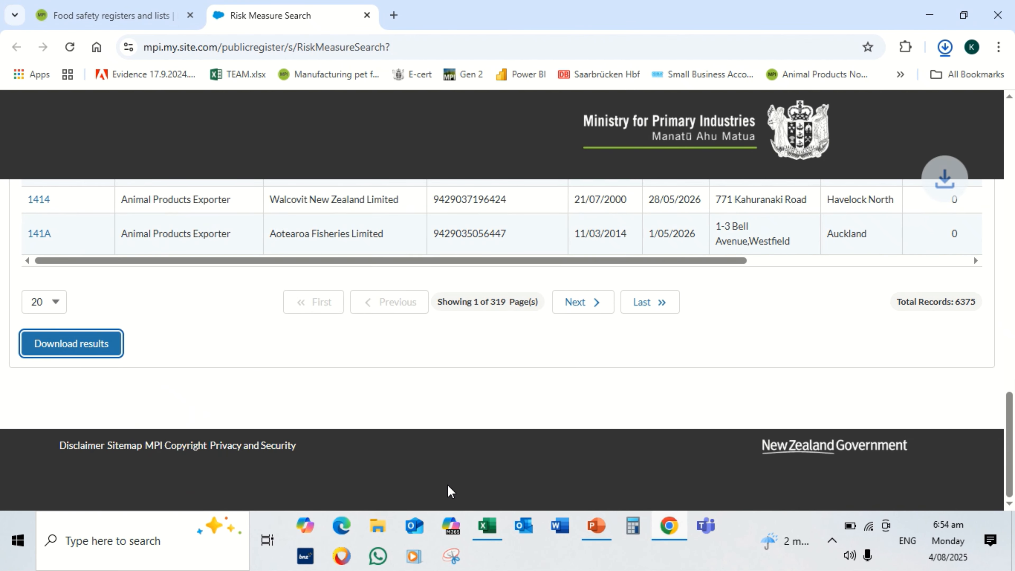
Show the downloaded CSV in its folder, go up to 3D Objects and copy the path of the MIXED folder
mouse_move(767, 109)
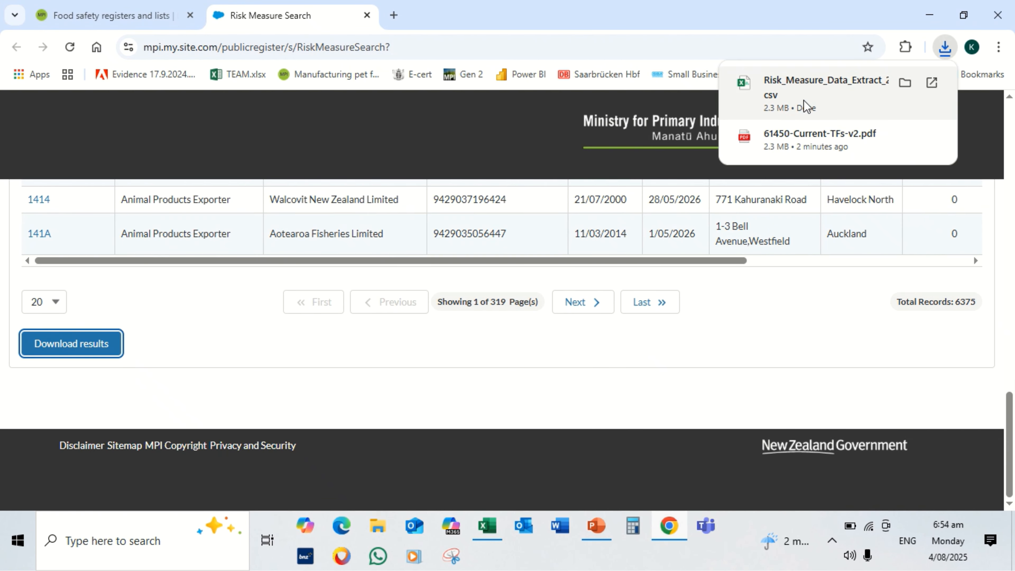
click(906, 84)
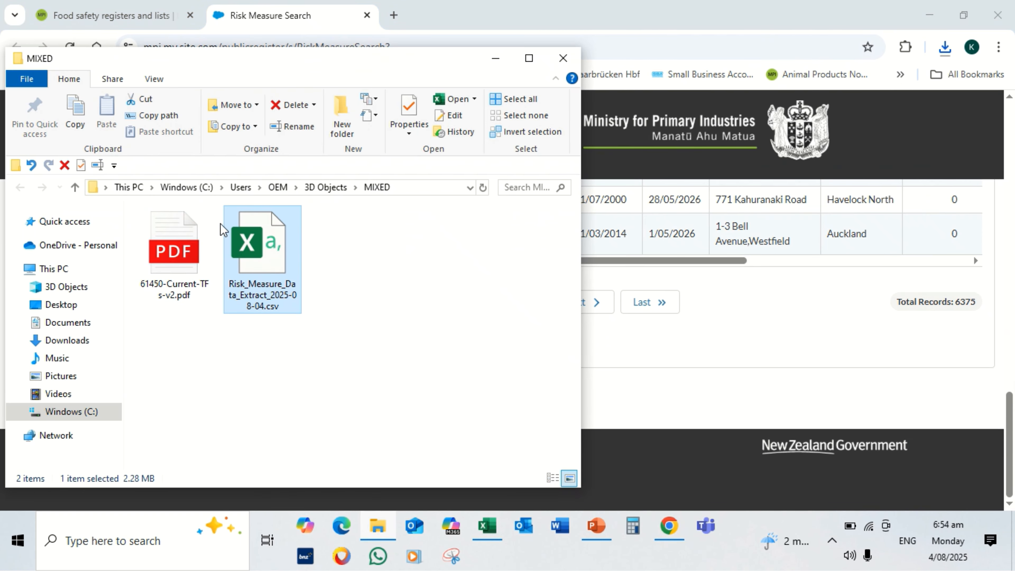
click(74, 188)
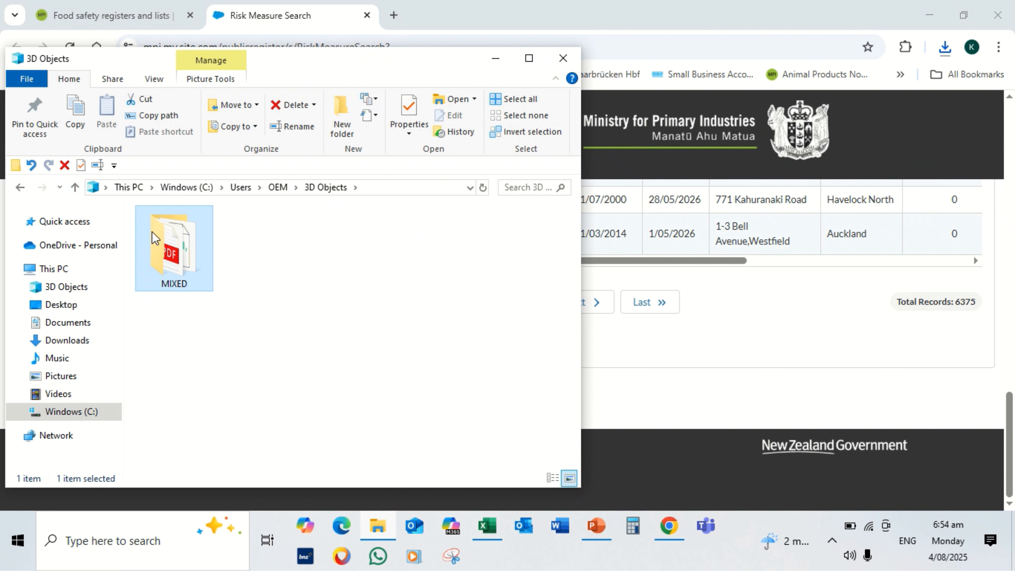
click(158, 116)
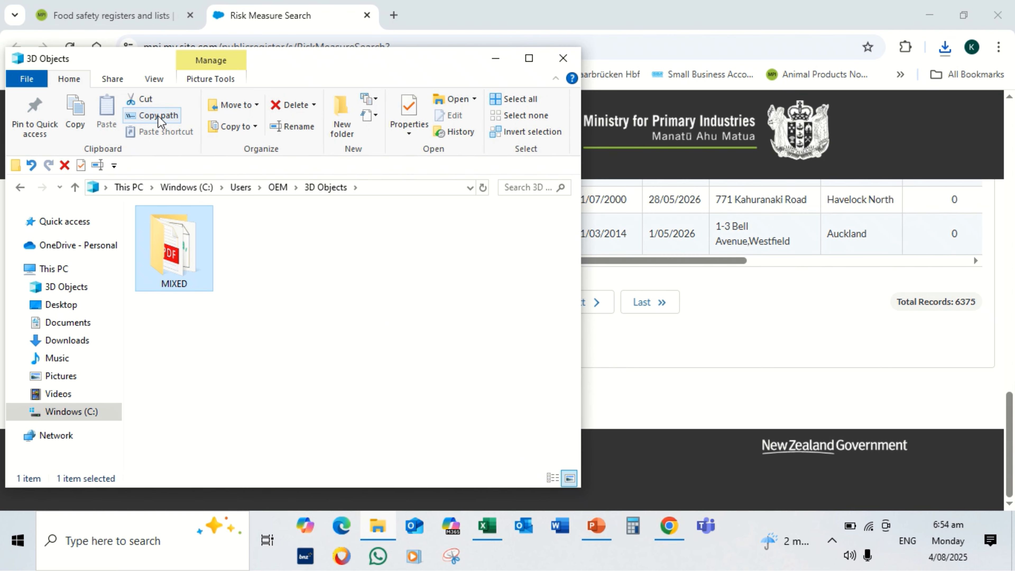
Switch to Excel and create a blank workbook with the header MIXED in E3 and the copied folder path in E4
click(488, 527)
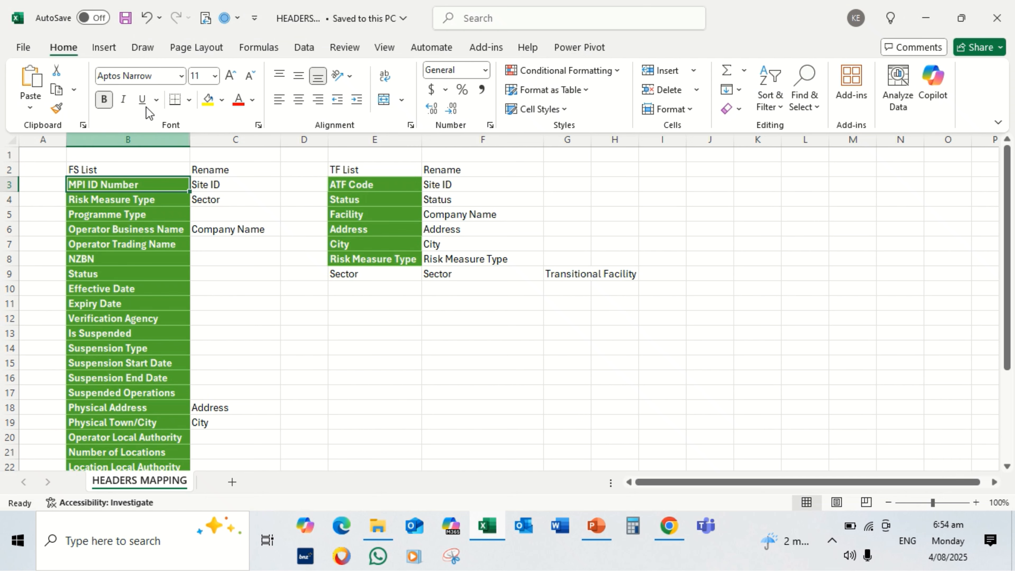
click(24, 48)
click(222, 159)
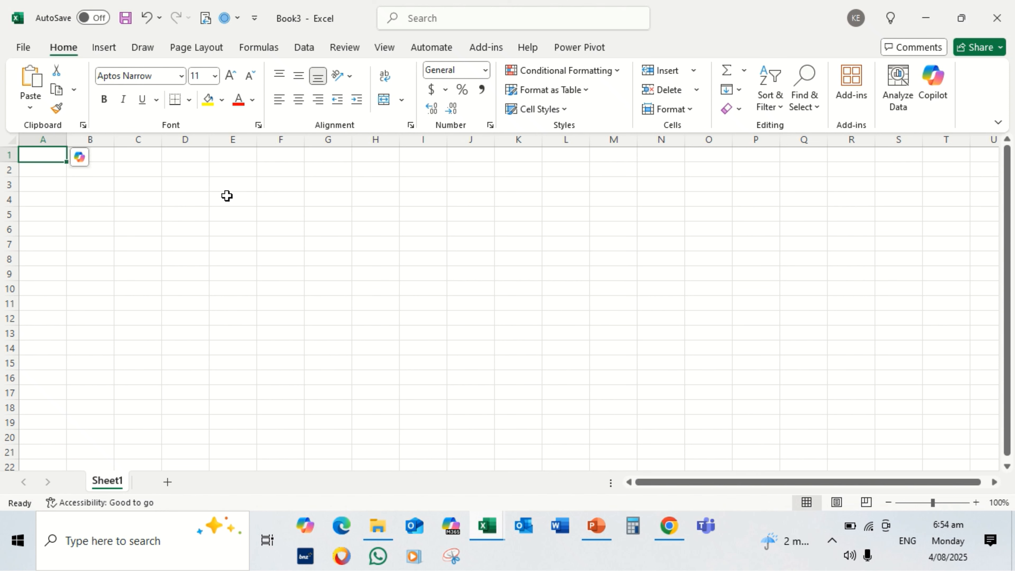
click(228, 199)
key(ctrl+v)
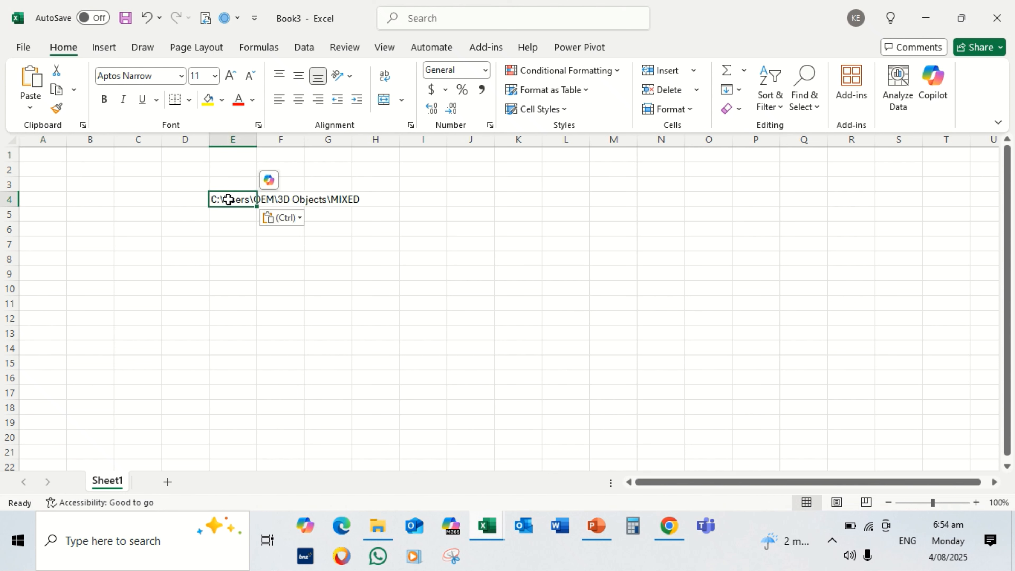
click(232, 185)
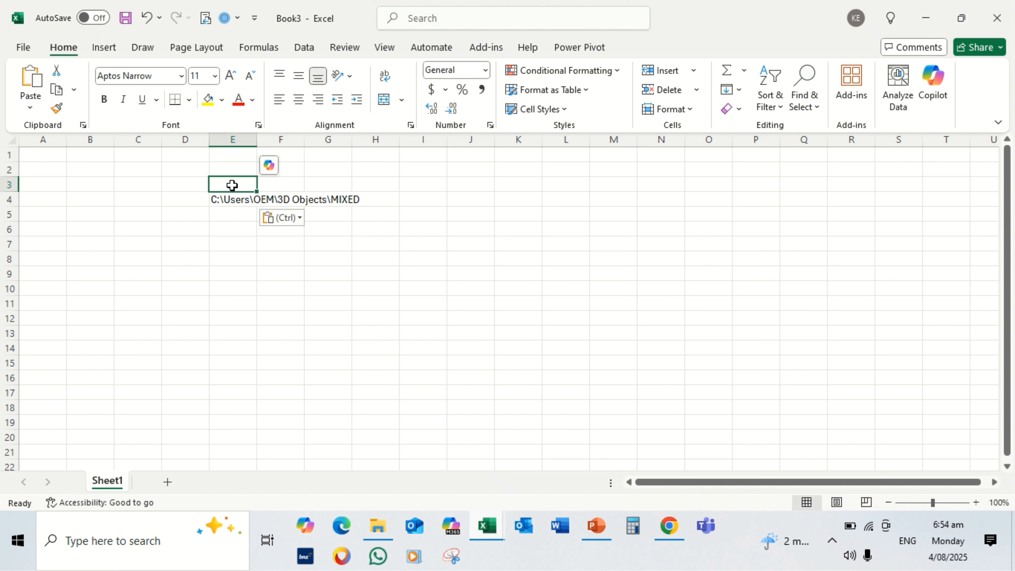
text(MIXED)
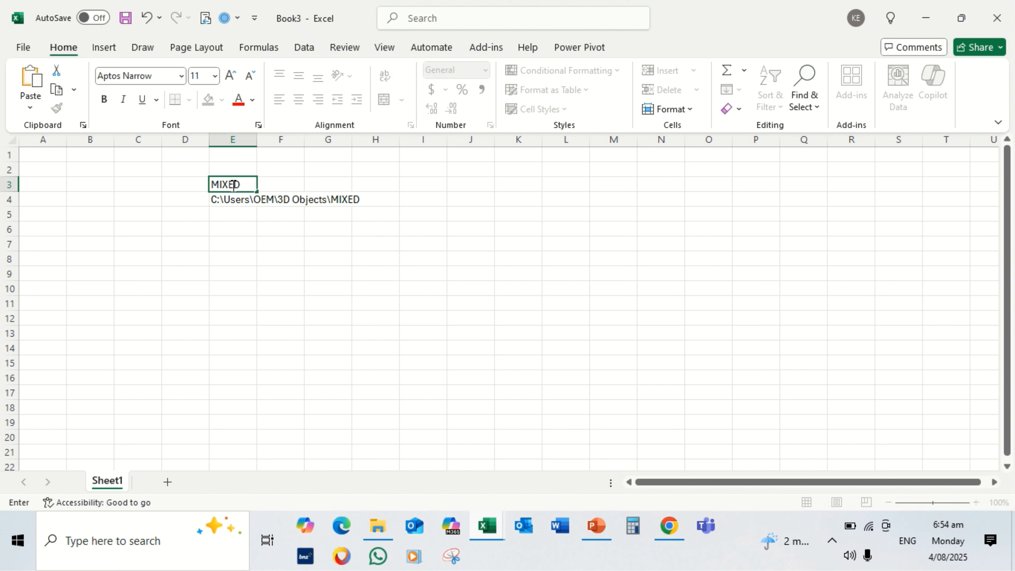
key(Return)
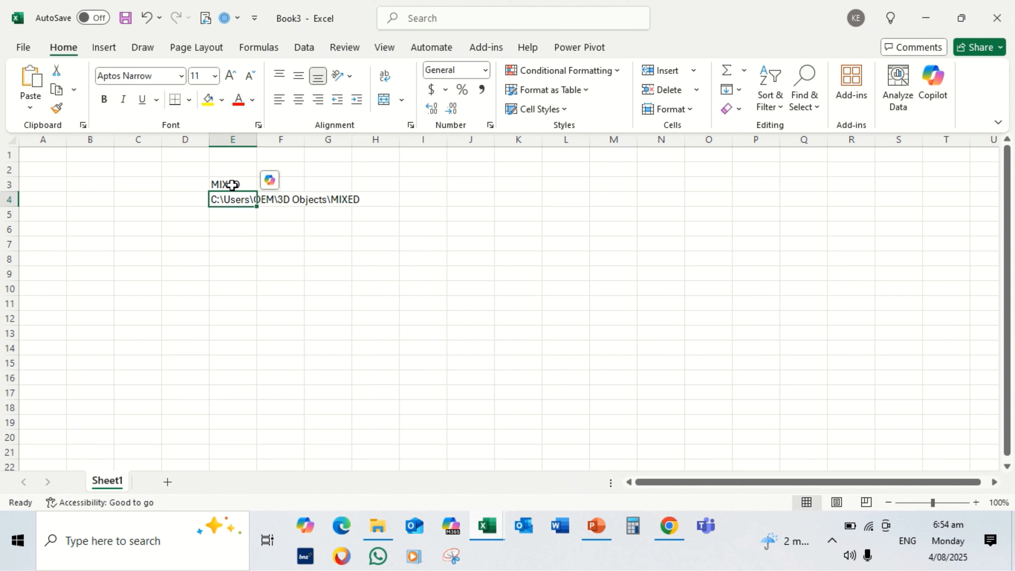
Convert E3:E4 into a table with headers and fit column E to its contents
click(111, 54)
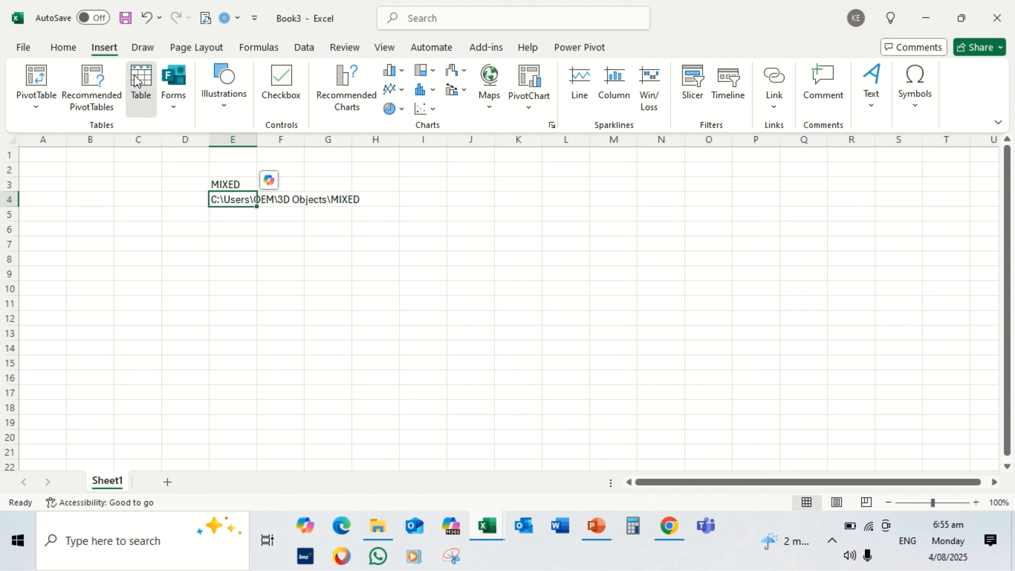
click(136, 81)
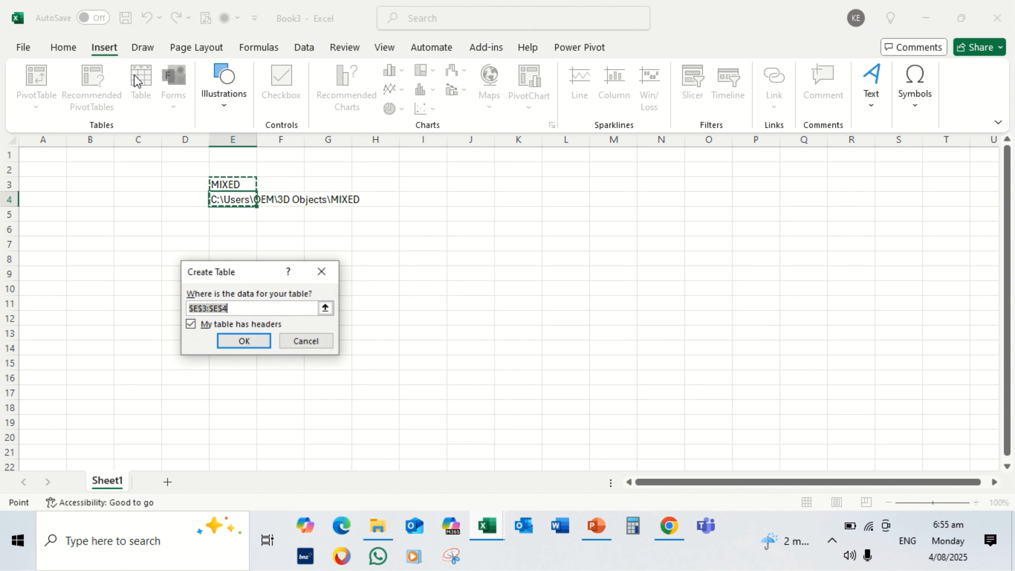
click(242, 342)
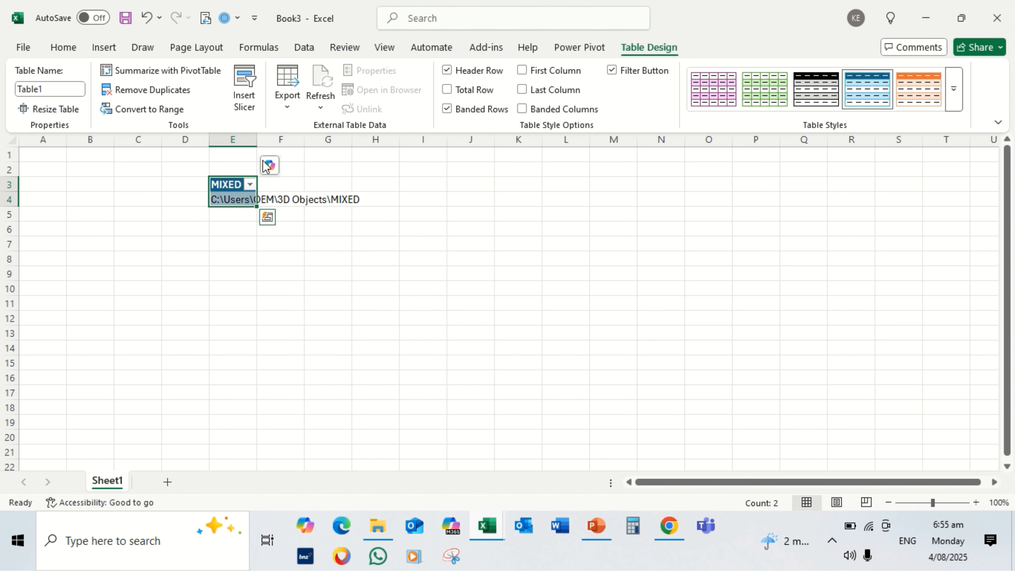
double_click(256, 140)
Hide the Copilot shortcut until the document is reopened and load the MIXED table into Power Query
click(381, 168)
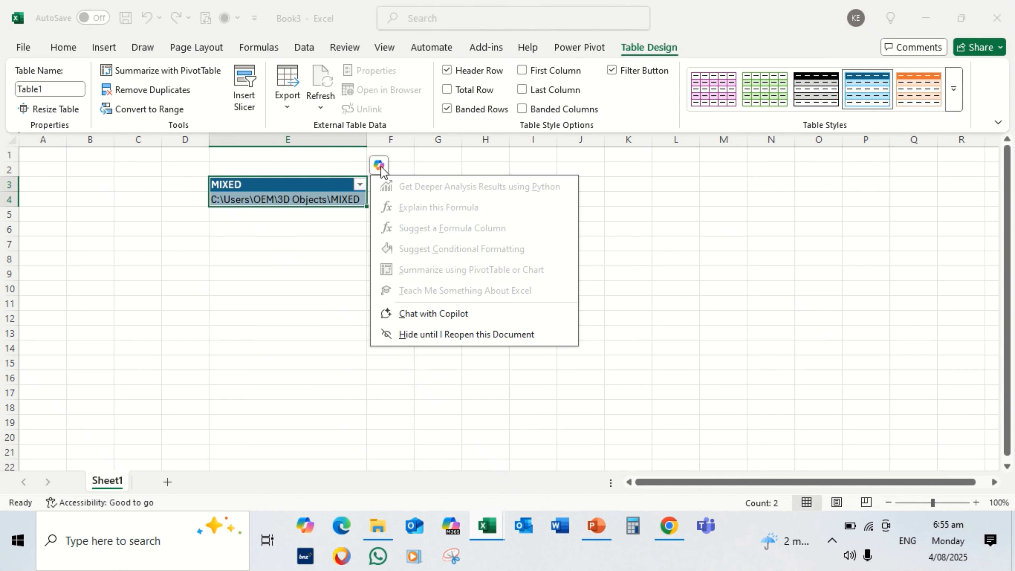
click(409, 336)
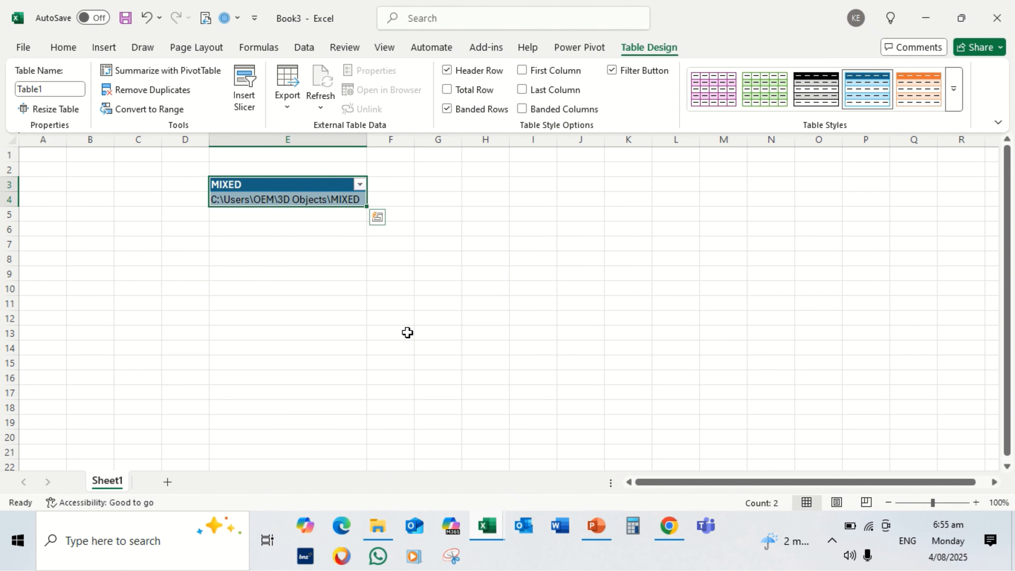
click(322, 198)
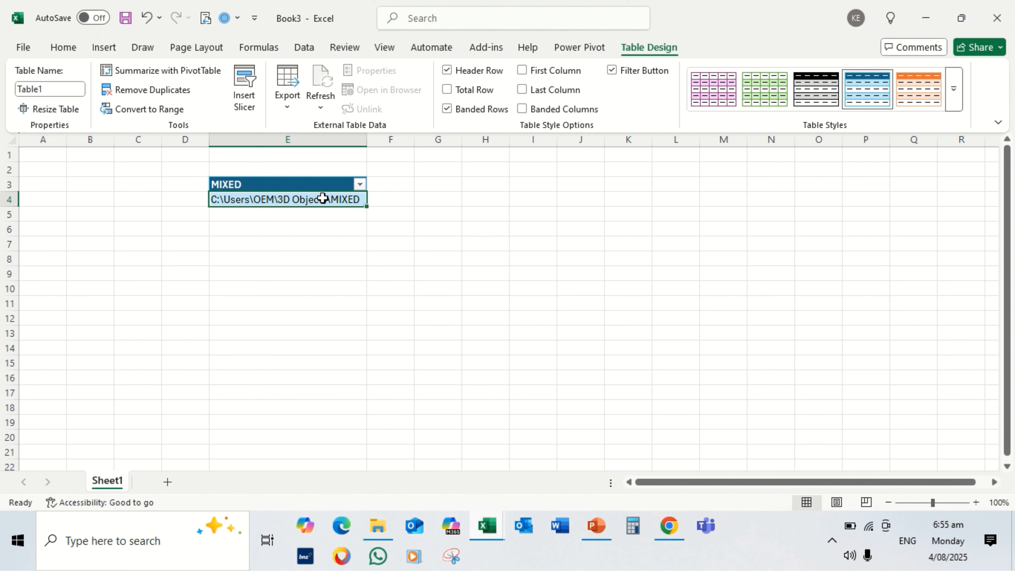
click(303, 49)
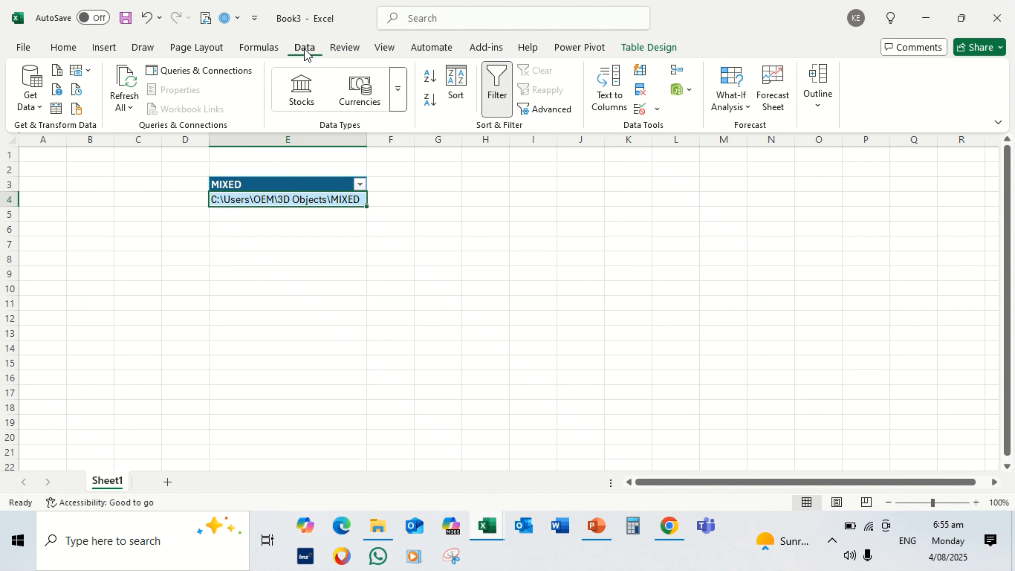
click(59, 111)
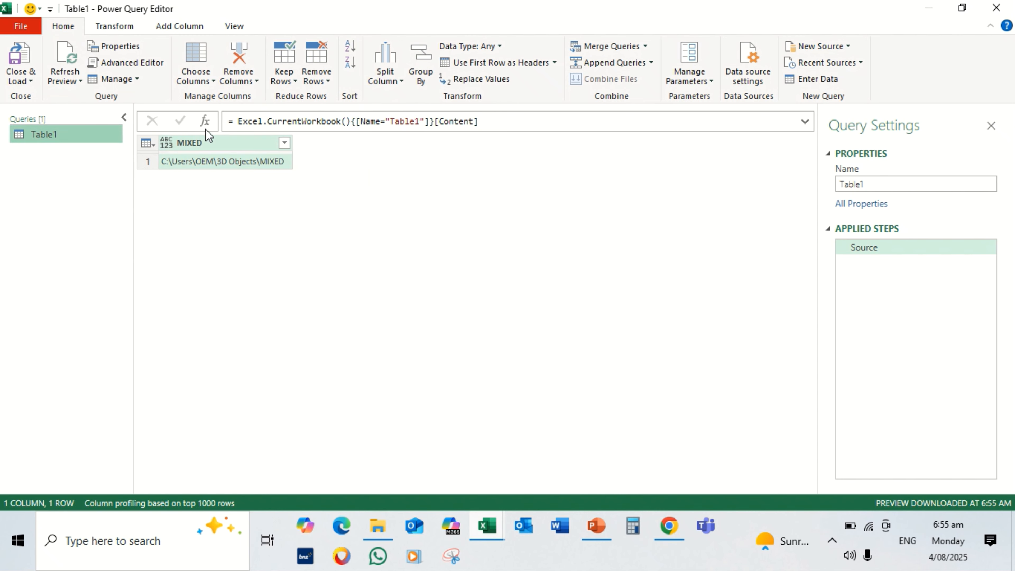
Change the Source step's formula to = Folder.Files(Excel.CurrentWorkbook(){[Name="Table1"]}[Content]{0}[MIXED])
click(238, 121)
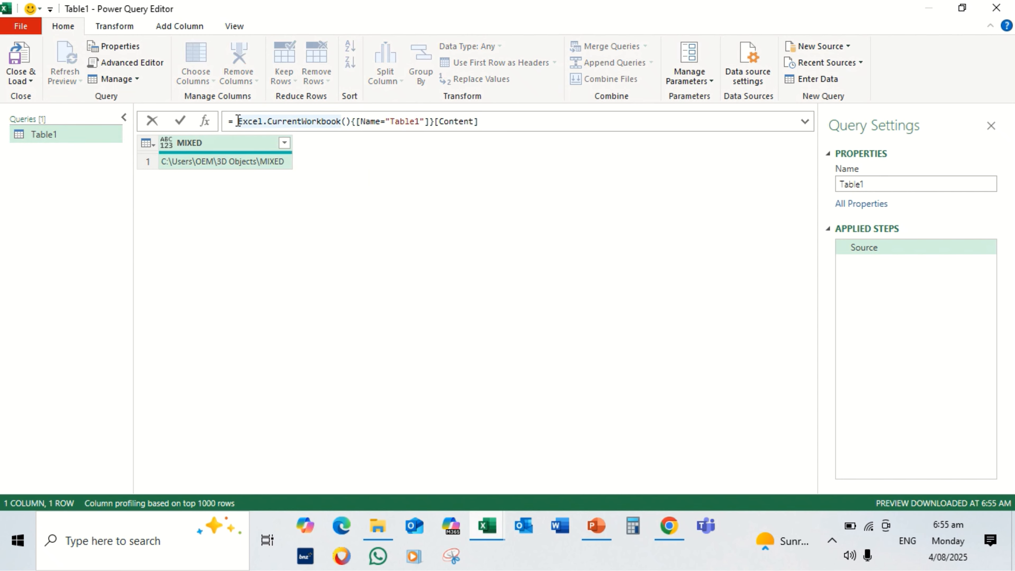
text(F)
text(older)
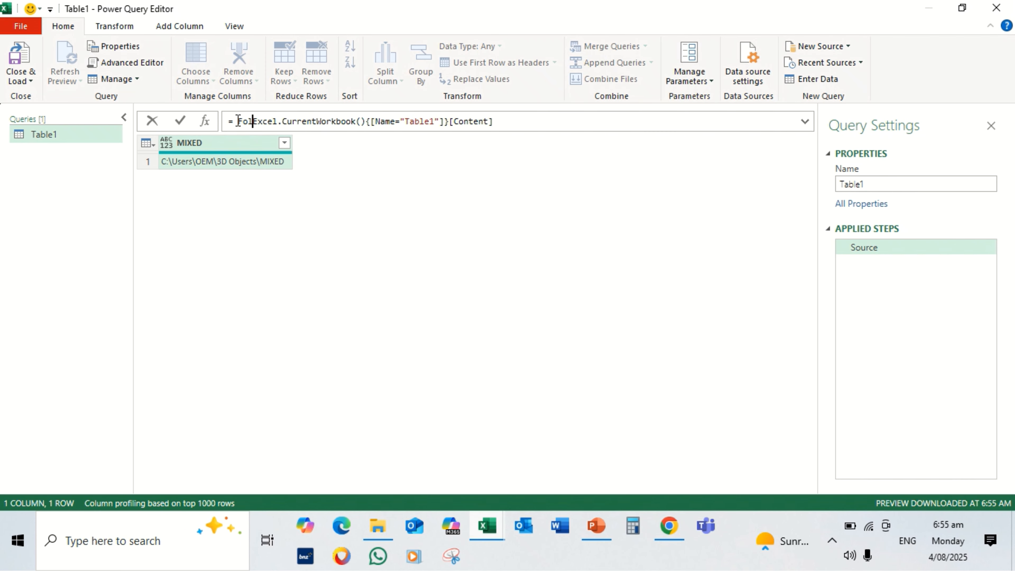
text(.F)
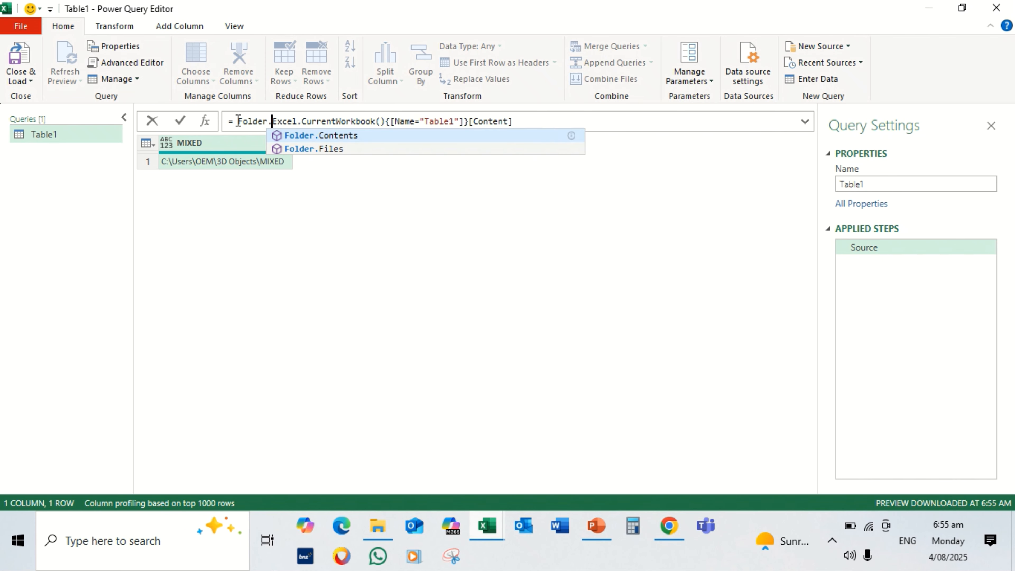
text(il)
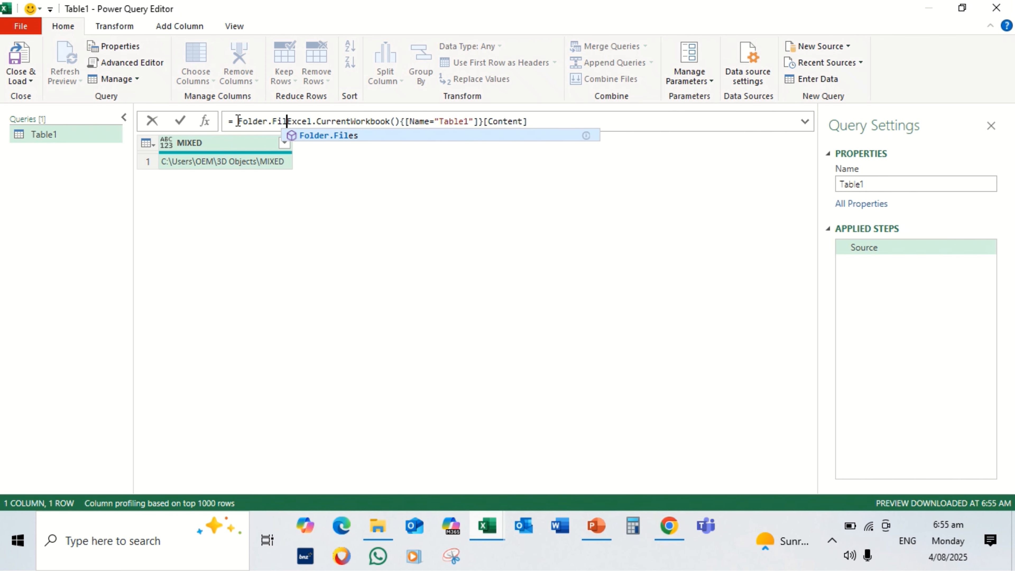
text(es()
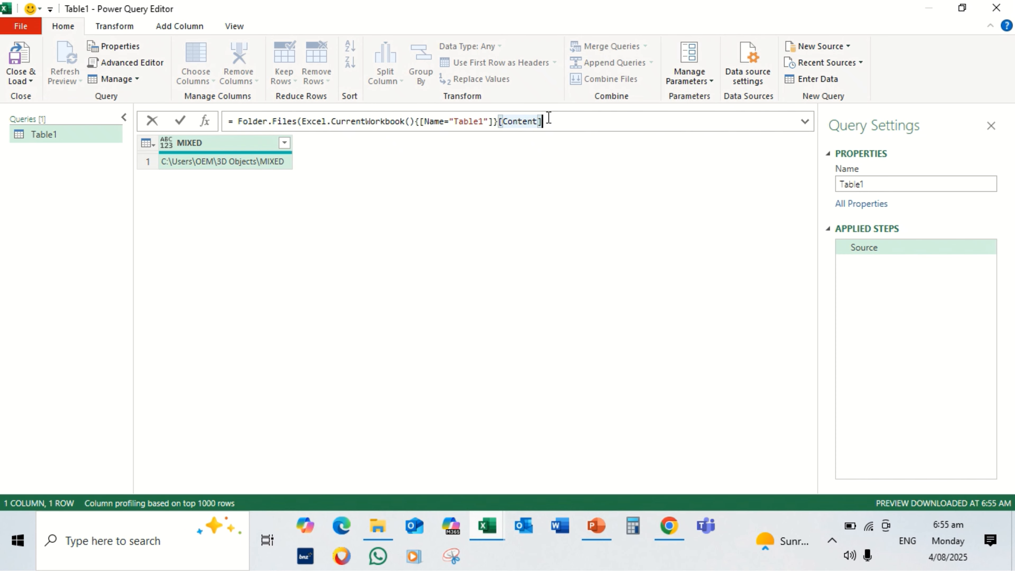
text({0})
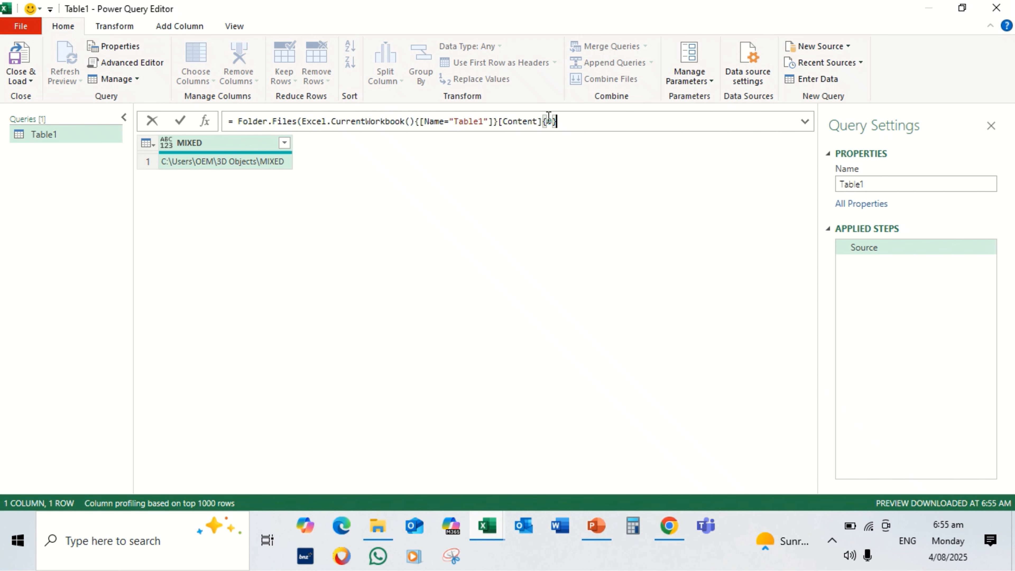
text([MIXED]))
key(Return)
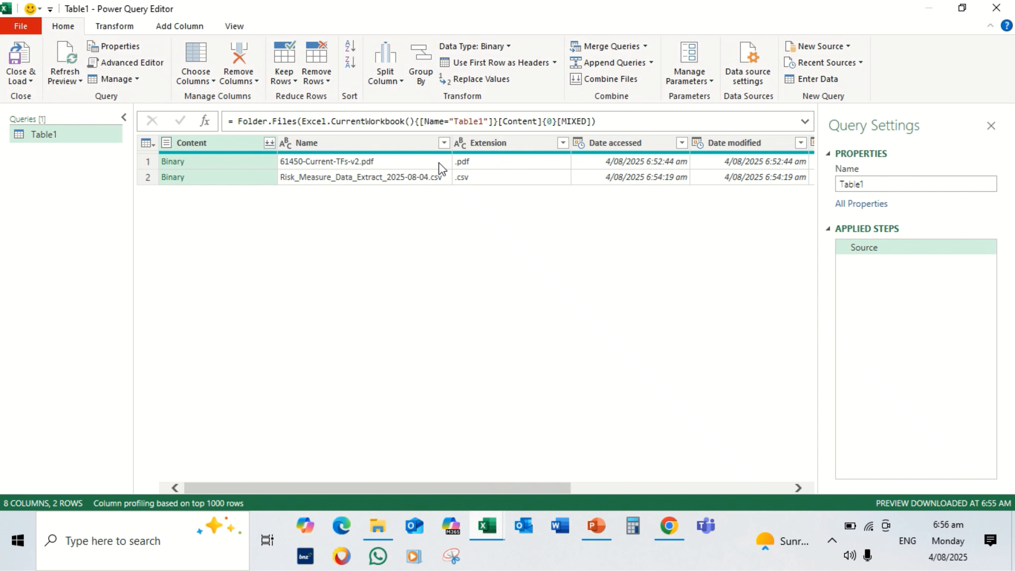
Open the binary content of 61450-Current-TFs-v2.pdf and filter the Kind column to keep only Table rows
click(176, 162)
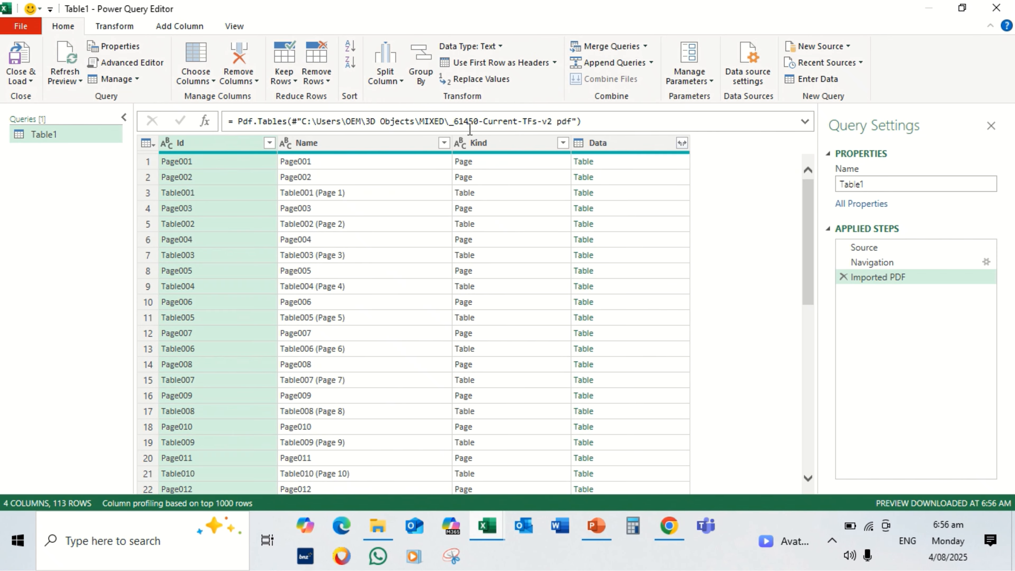
click(563, 143)
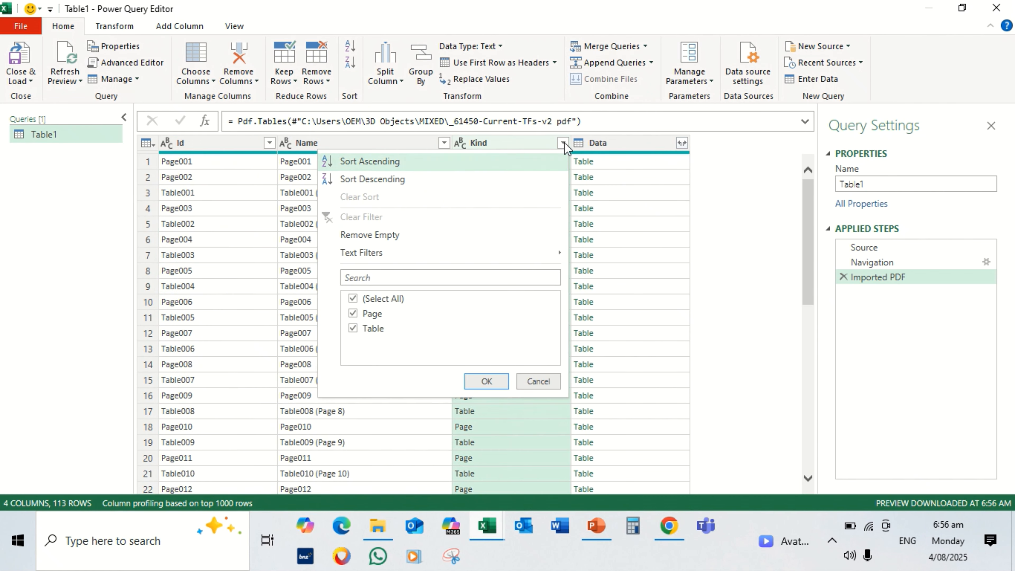
click(353, 314)
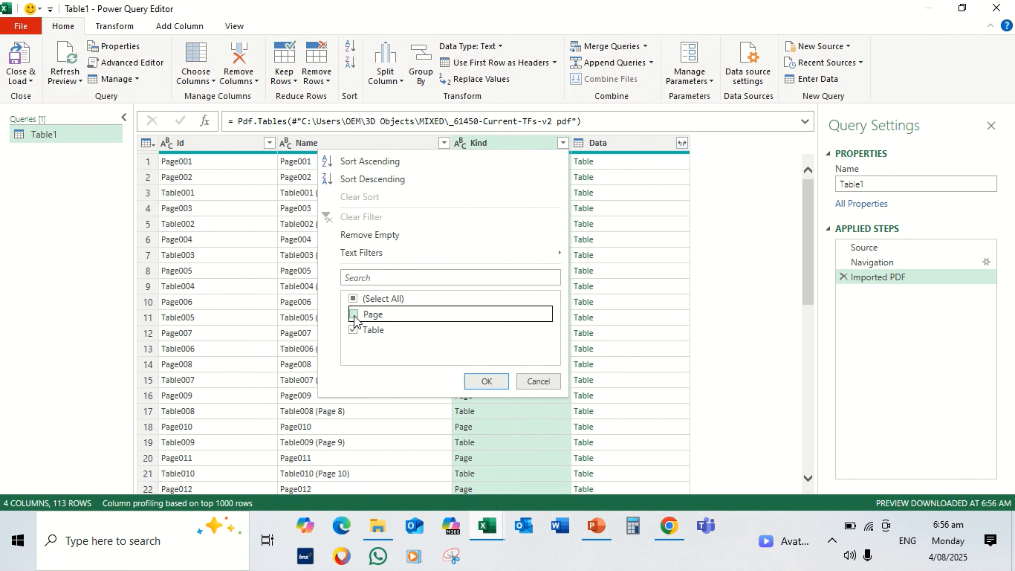
click(475, 382)
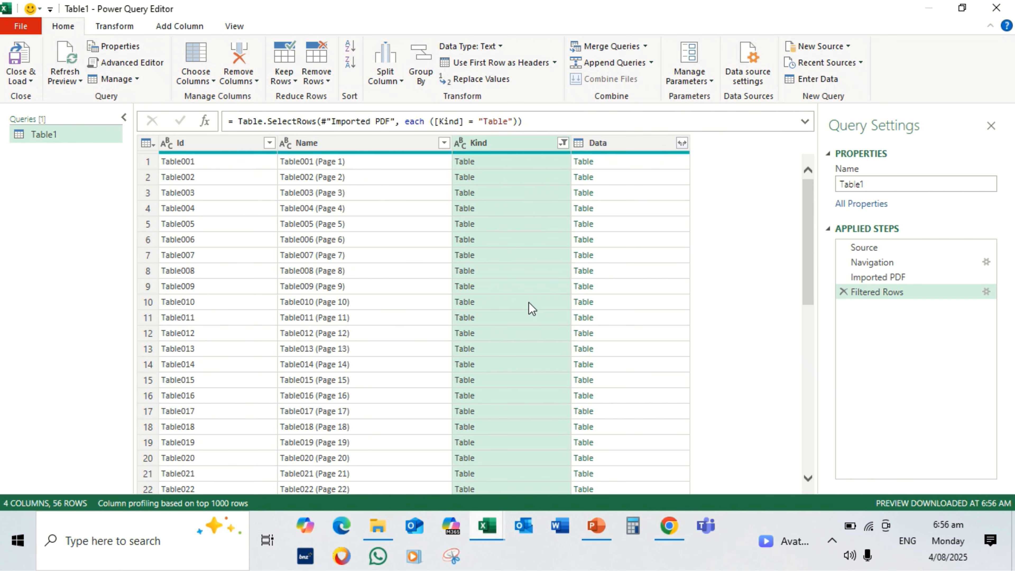
Expand the Data column into Column1 through Column5 without using the original column name as prefix
click(681, 143)
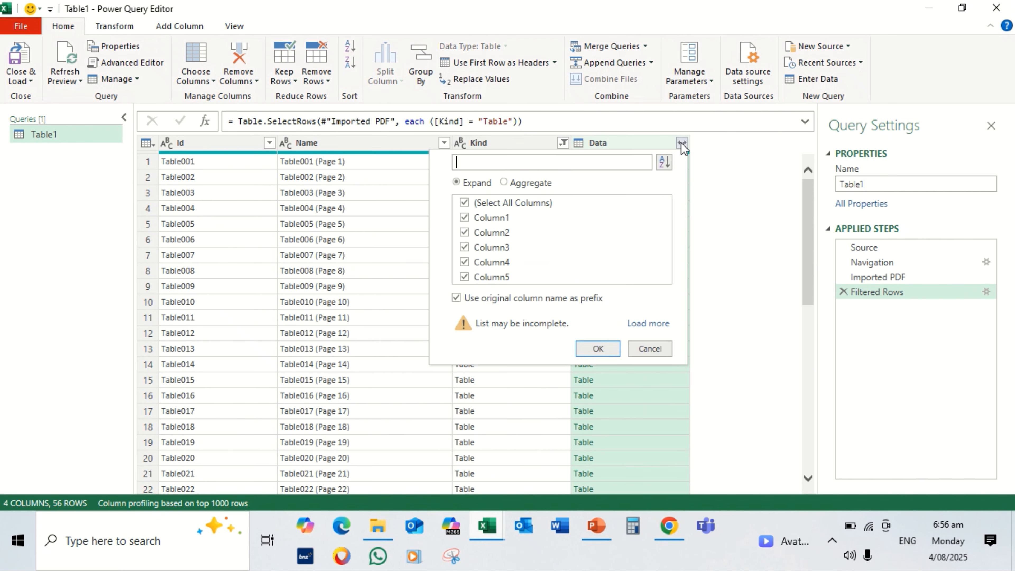
click(456, 297)
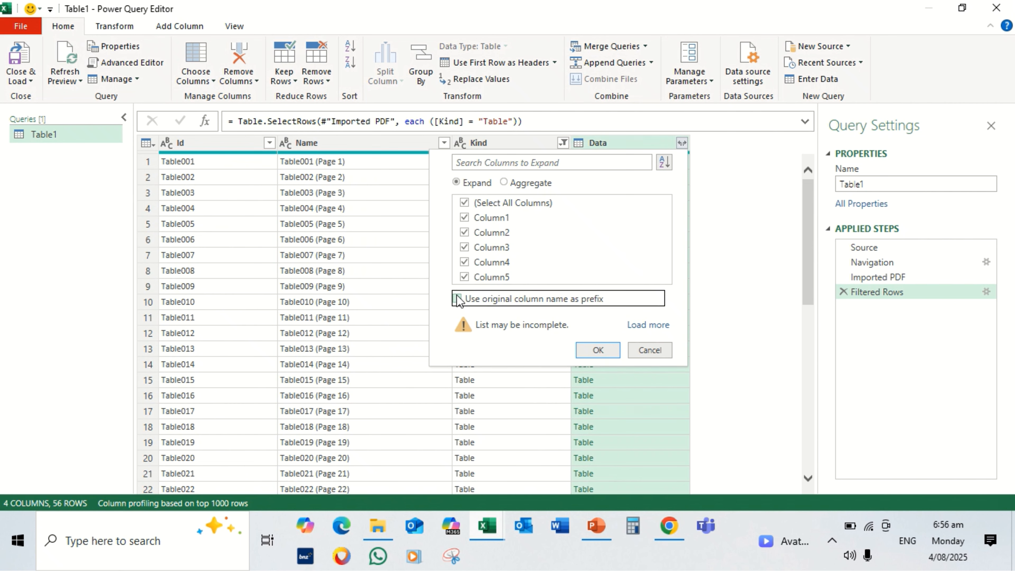
click(585, 354)
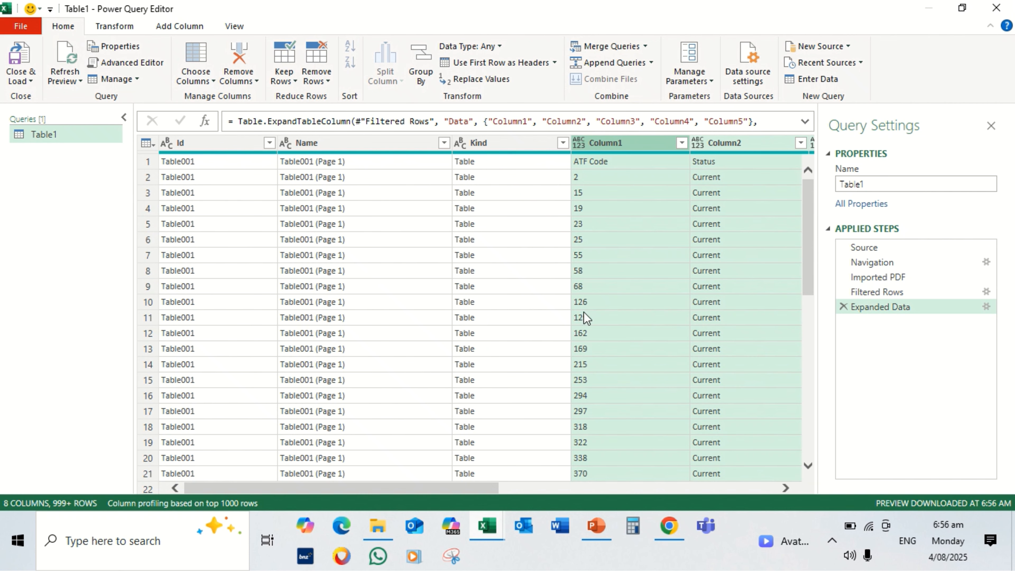
Set the data type of Column1, Column2, Column3, Column4 and Column5 to Text
click(579, 143)
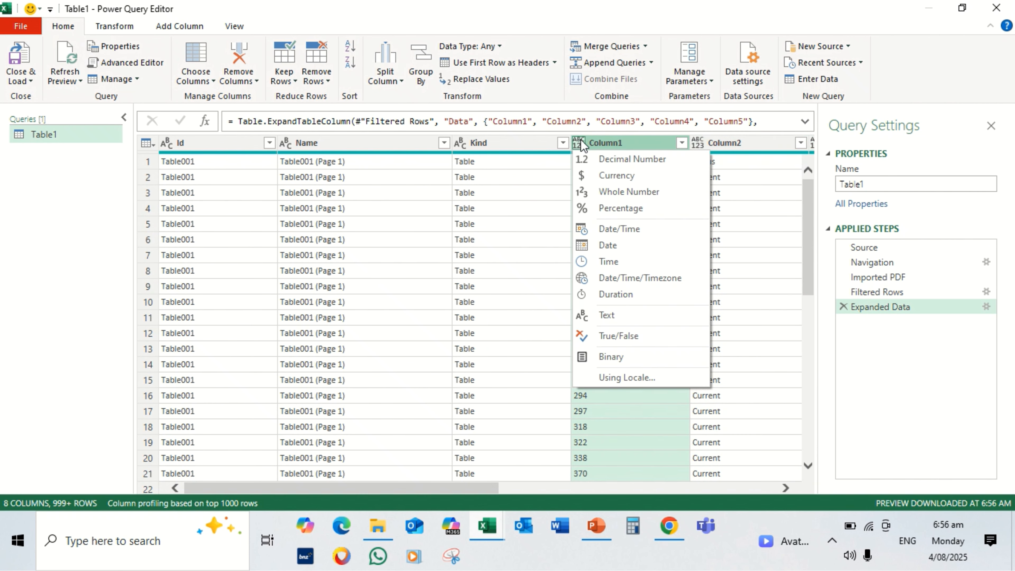
click(600, 314)
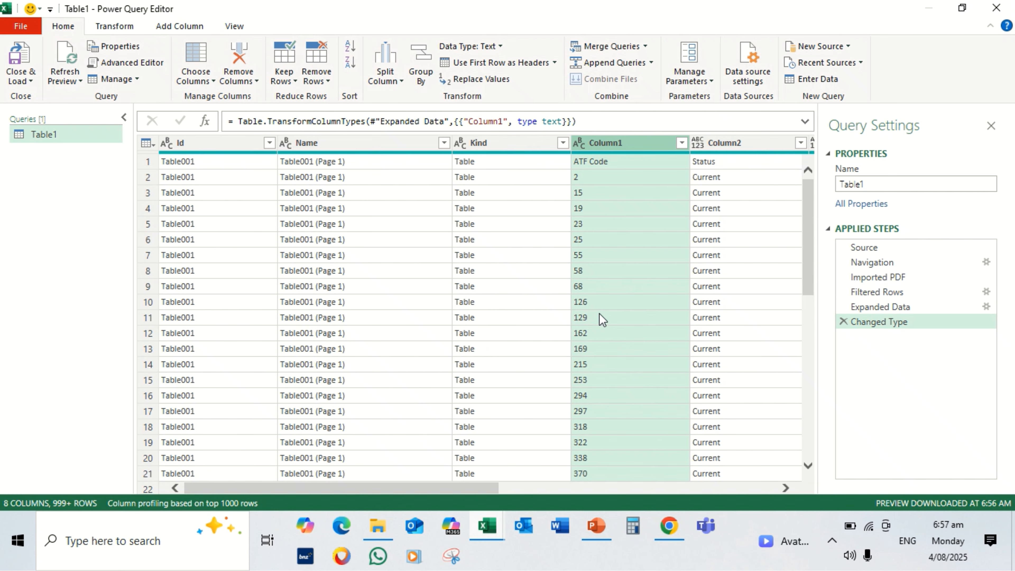
click(701, 142)
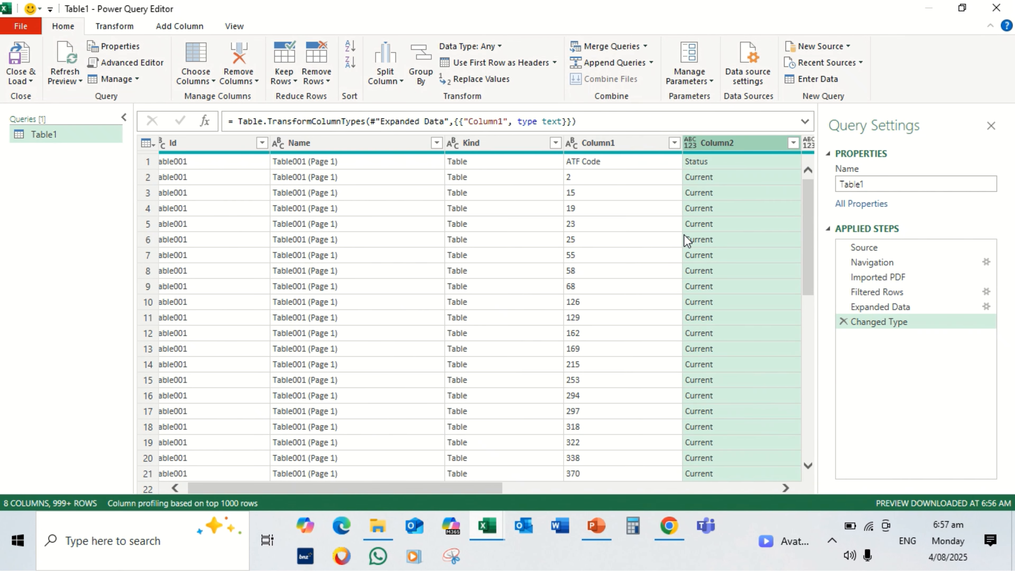
click(690, 144)
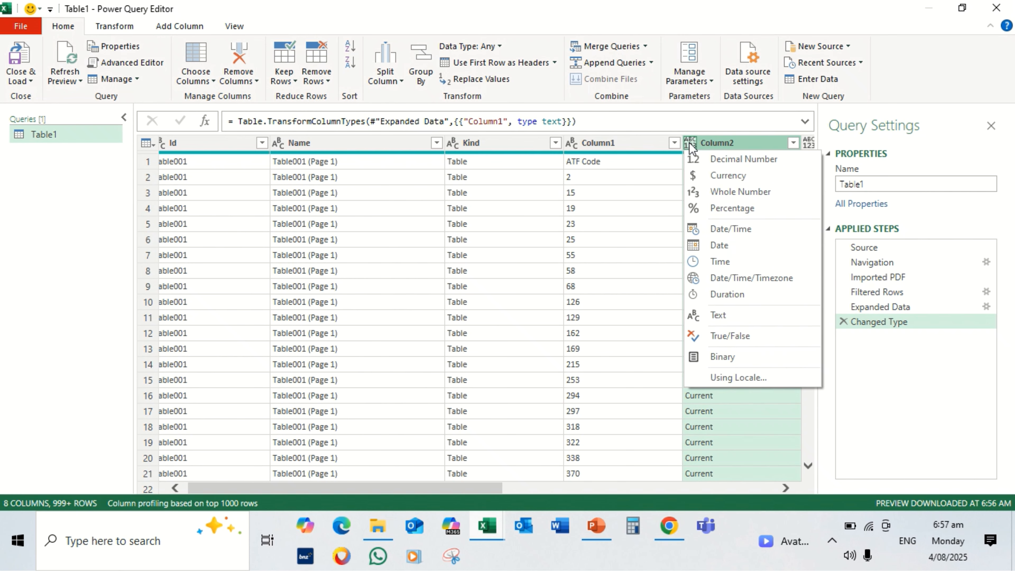
click(716, 316)
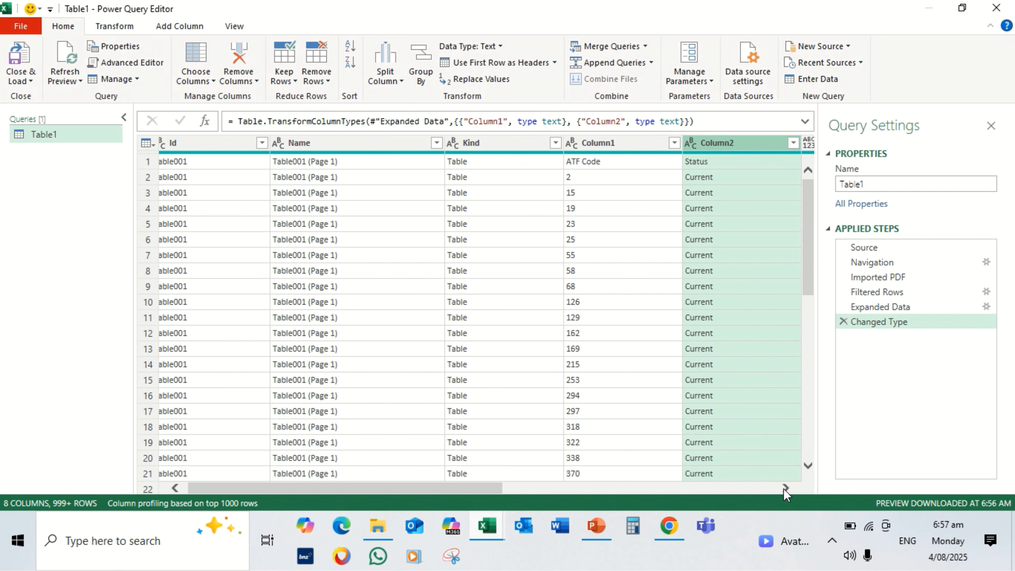
drag(784, 488, 783, 488)
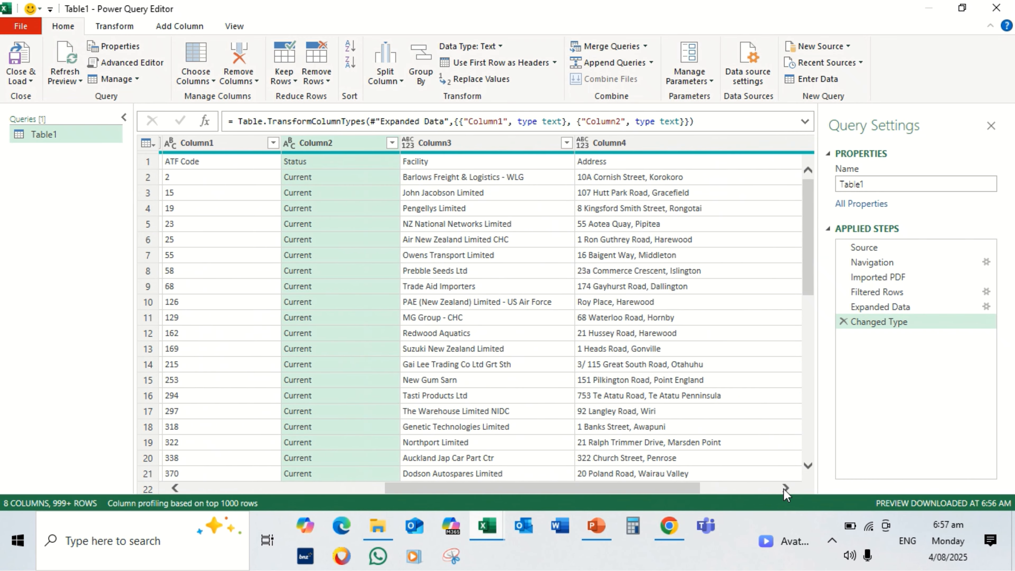
click(410, 144)
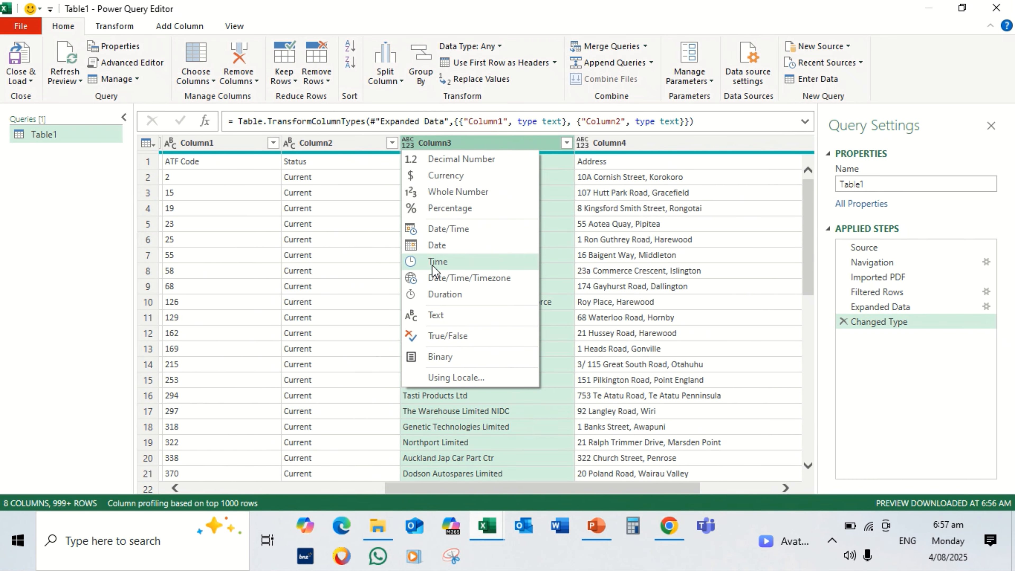
click(434, 318)
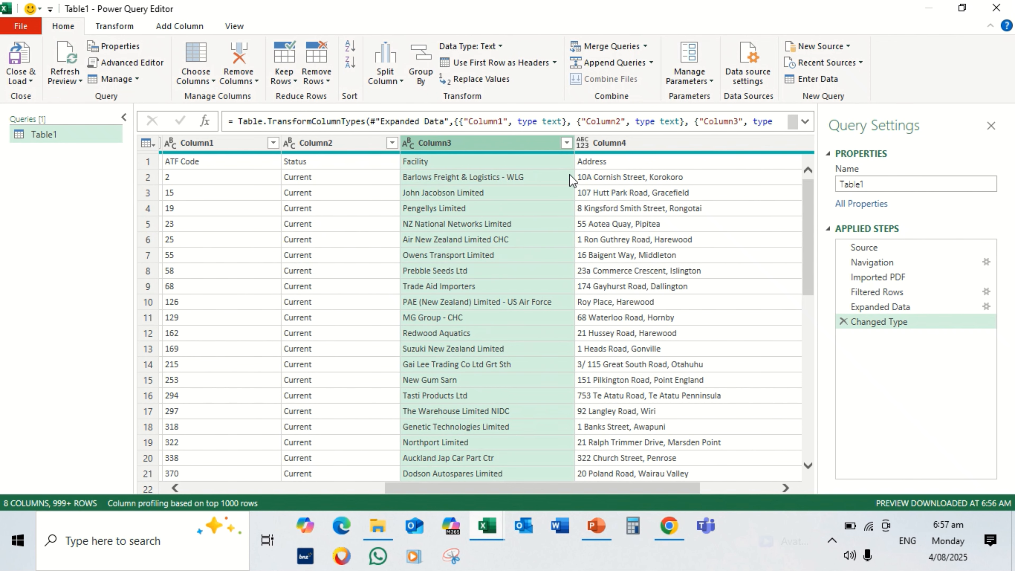
click(587, 145)
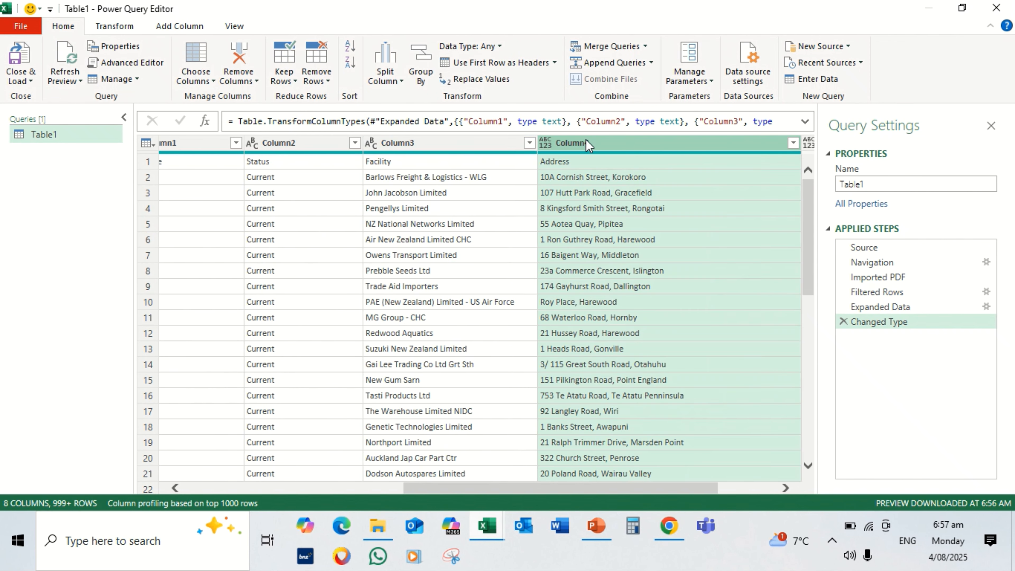
click(546, 143)
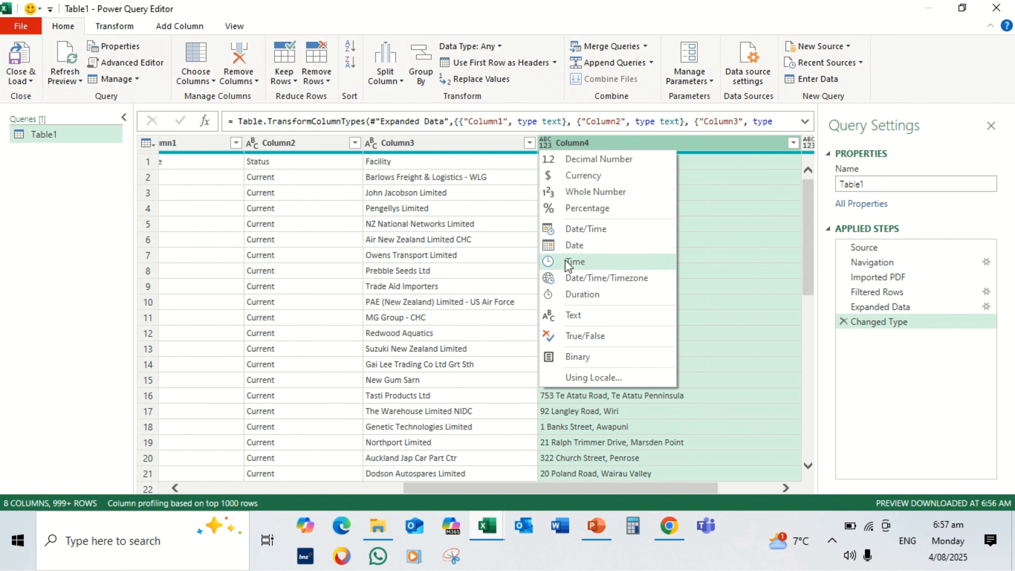
click(569, 317)
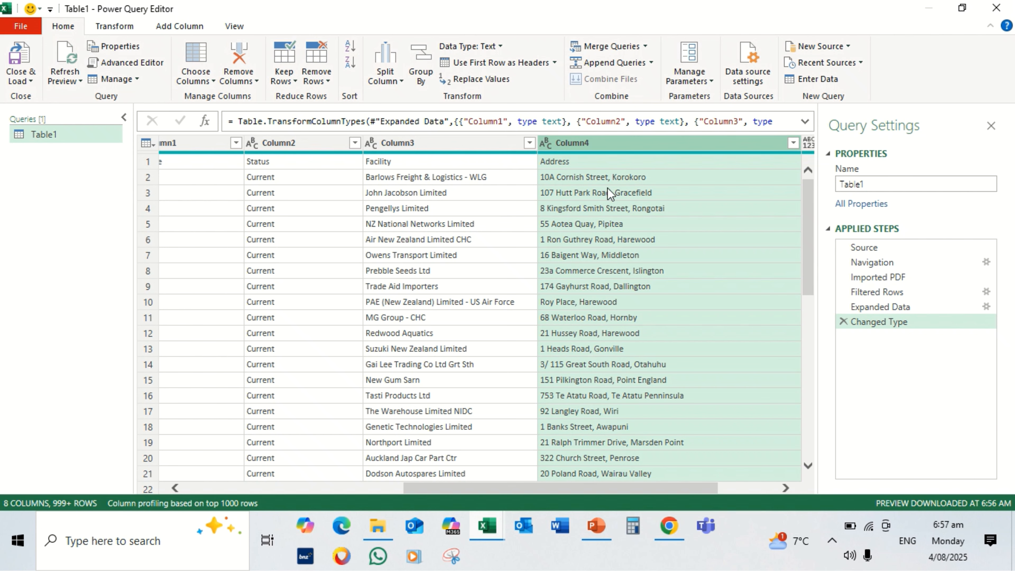
click(784, 487)
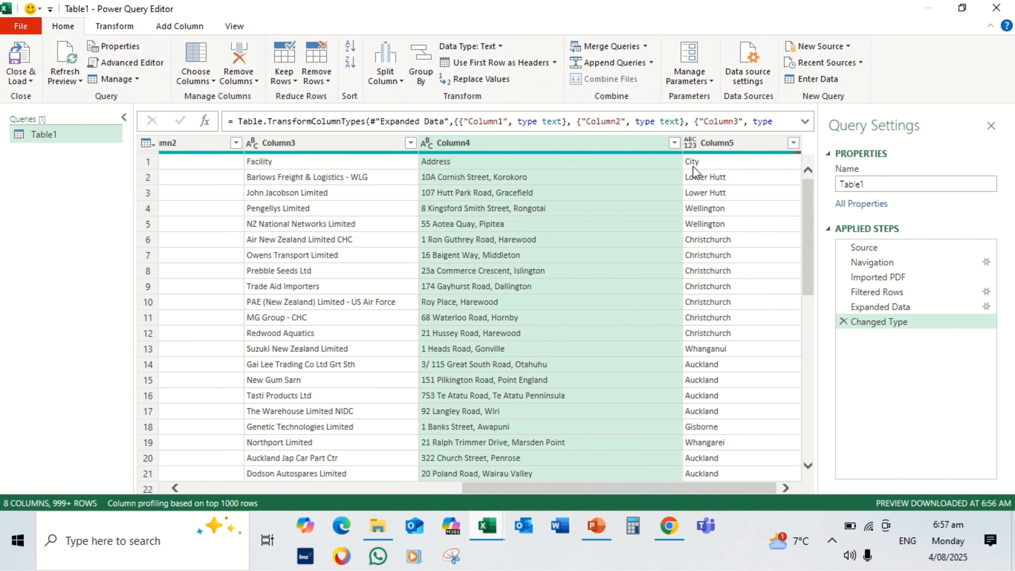
click(690, 142)
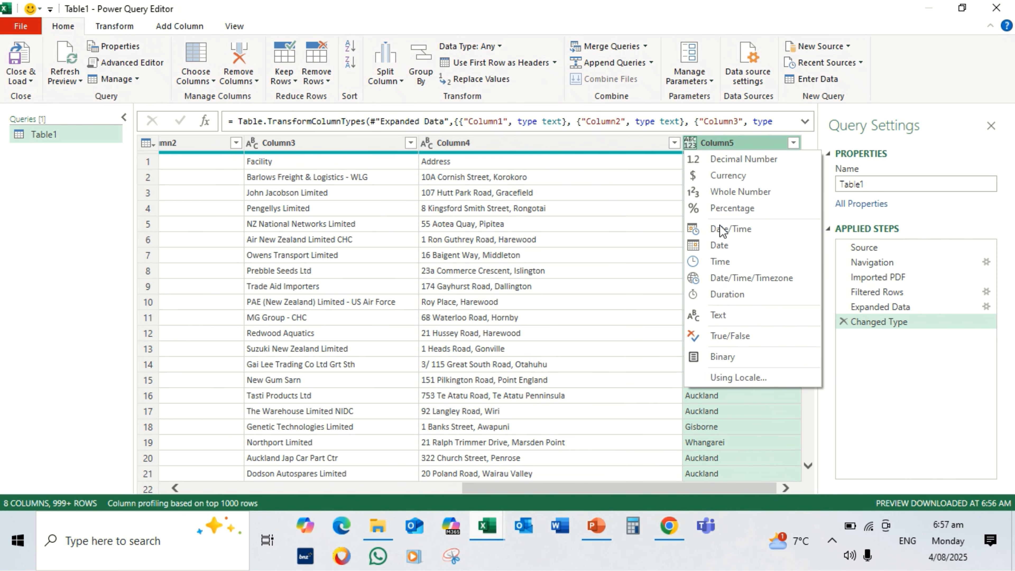
click(729, 315)
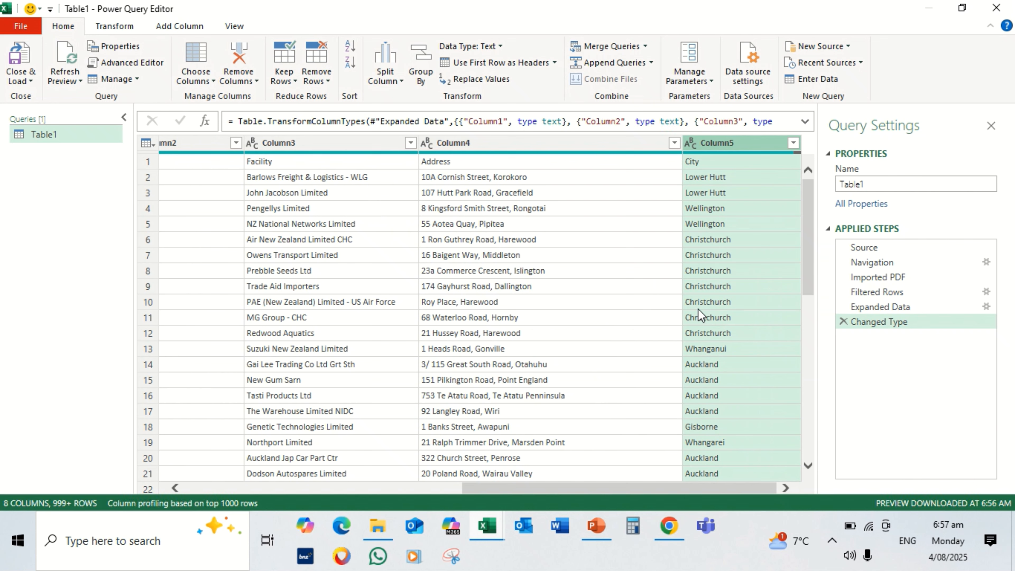
Use the first row as headers and remove the Table001, Table001 (Page 1) and Table columns
click(507, 62)
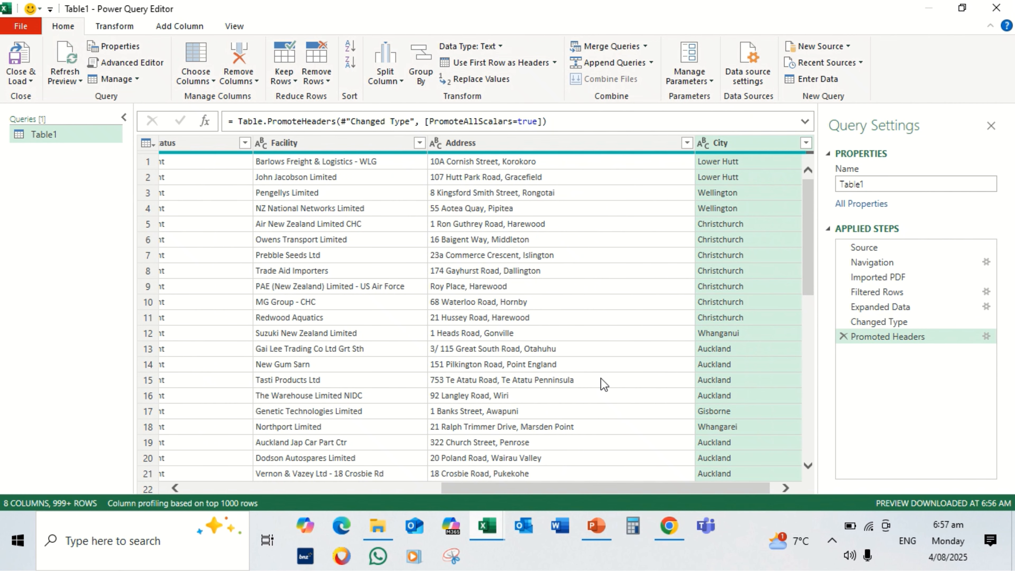
click(174, 487)
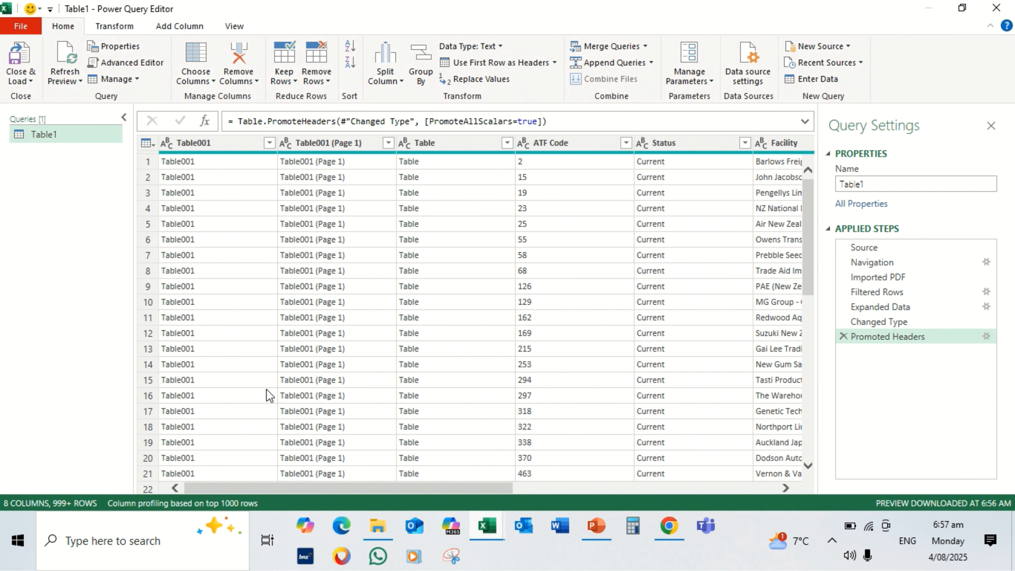
click(472, 149)
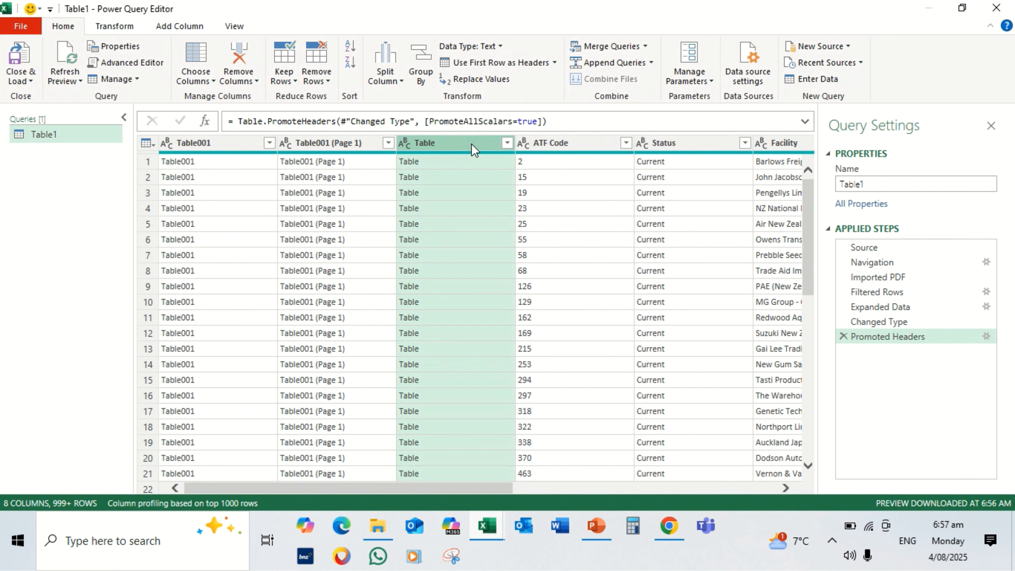
shift+click(206, 140)
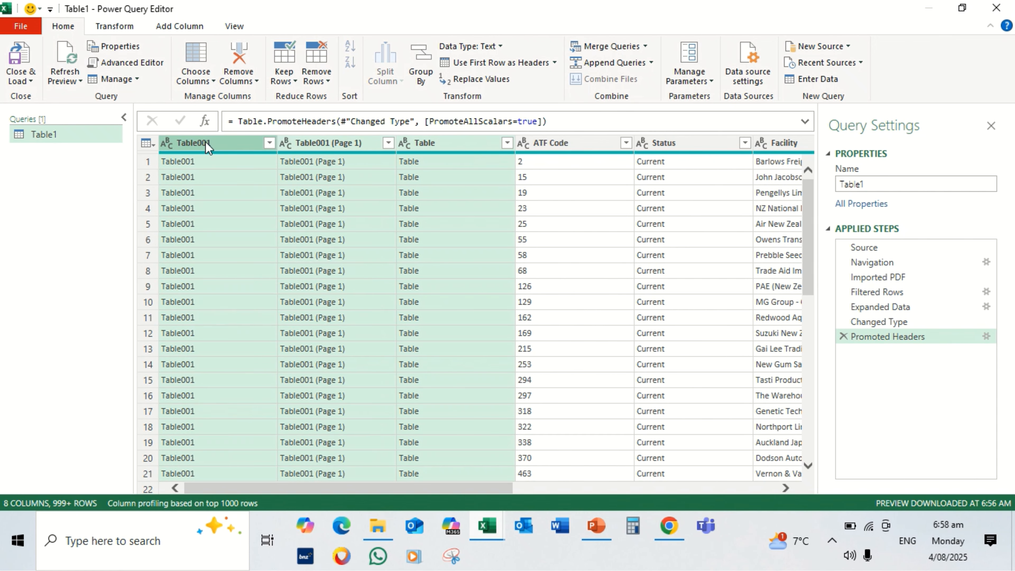
right_click(206, 144)
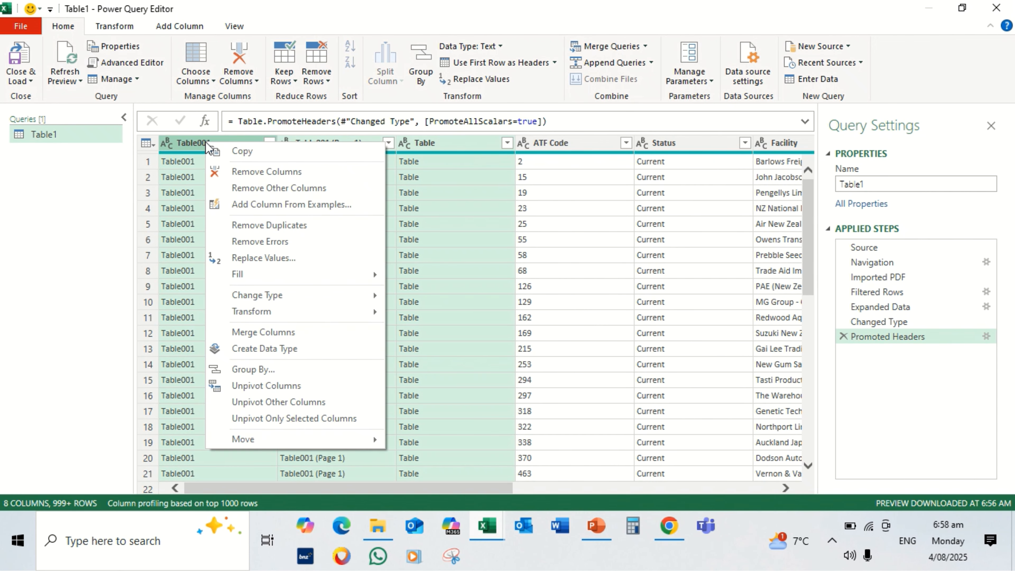
click(239, 172)
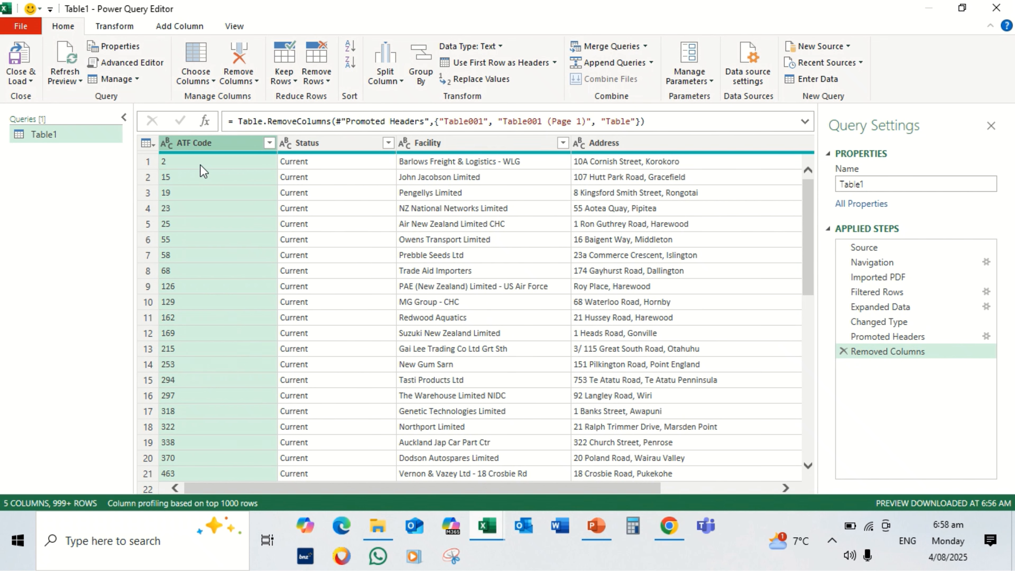
Rename the ATF Code column as Site ID
double_click(203, 145)
text(S)
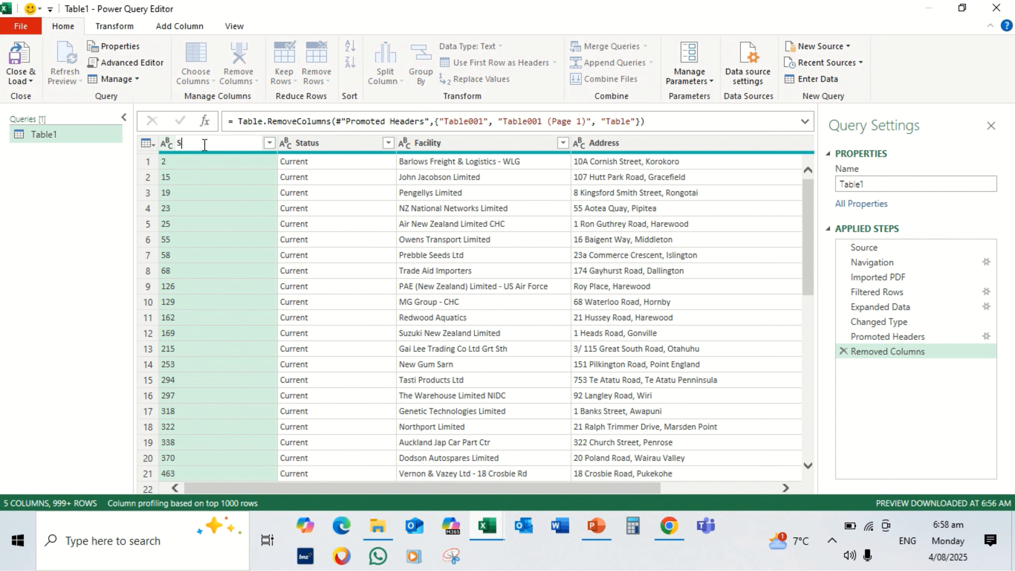
text(ite ID)
key(Return)
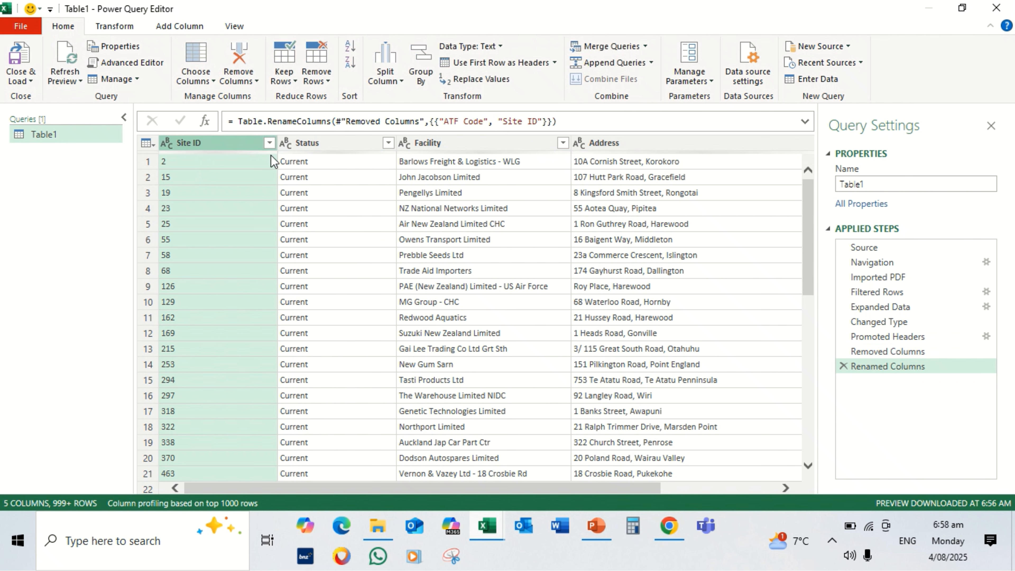
Rename the Facility column as Company Name
click(465, 144)
double_click(465, 145)
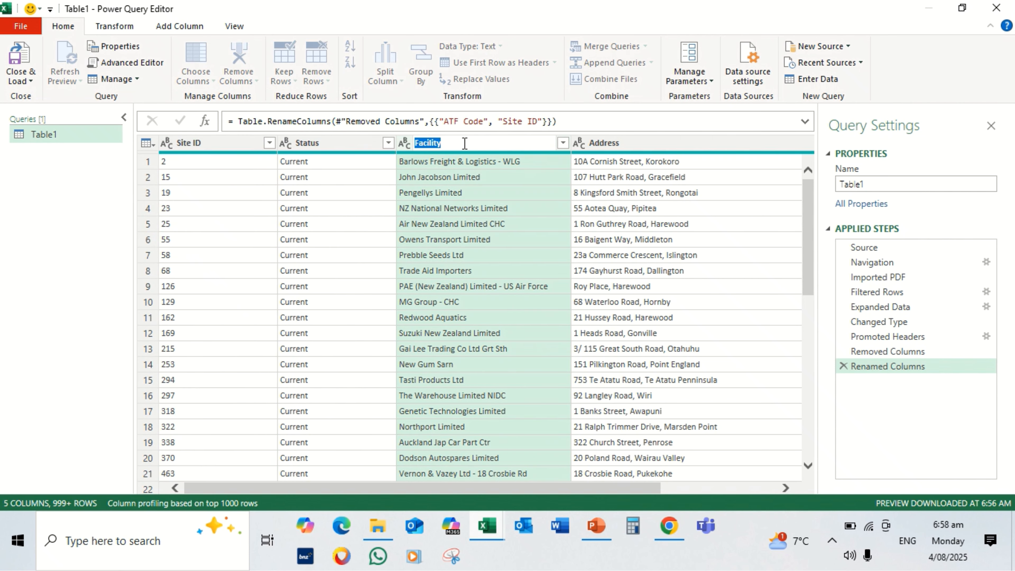
text(Company Name)
key(Return)
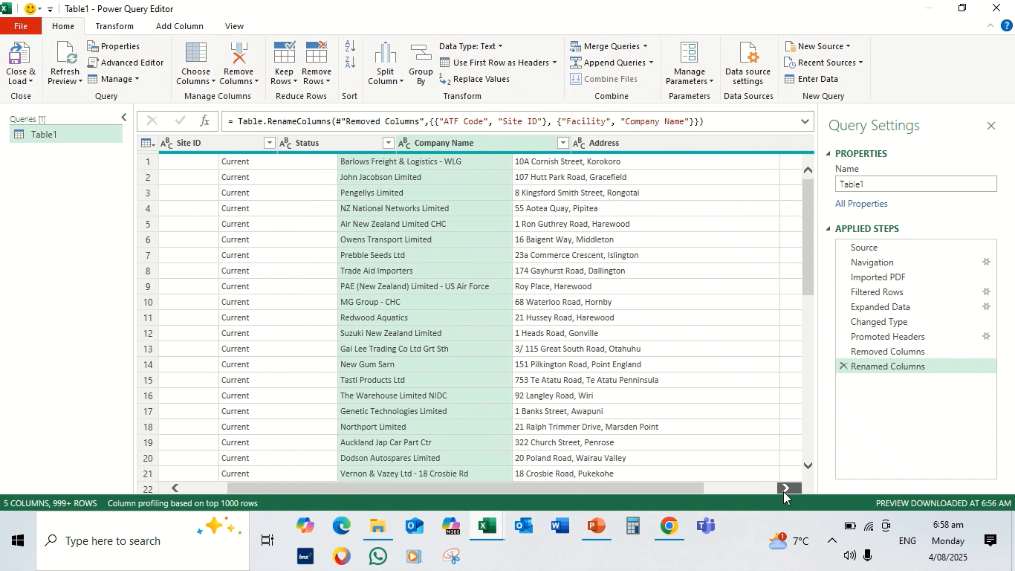
Start a new custom column in the Table1 query and name it Sector
click(784, 490)
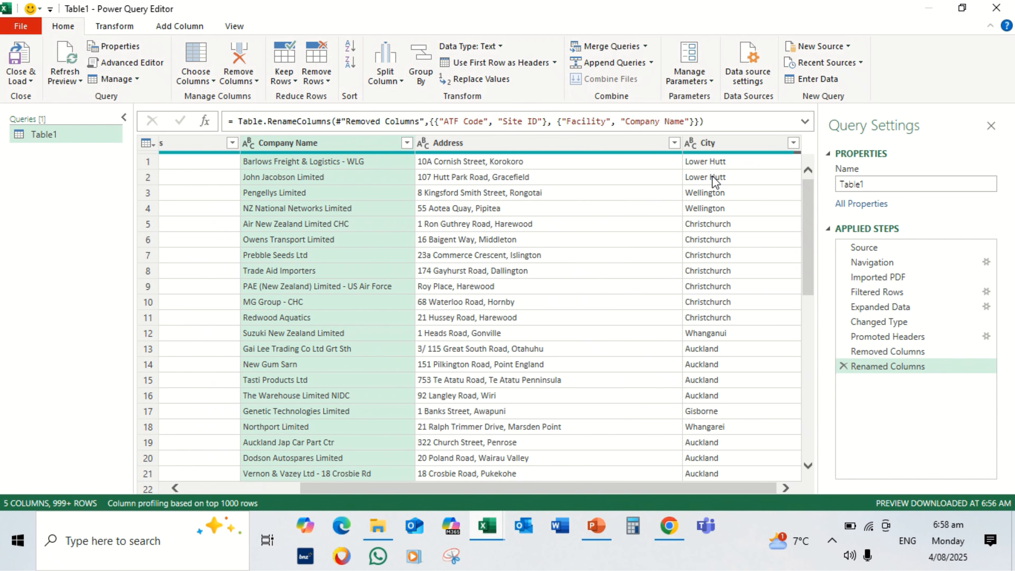
click(175, 485)
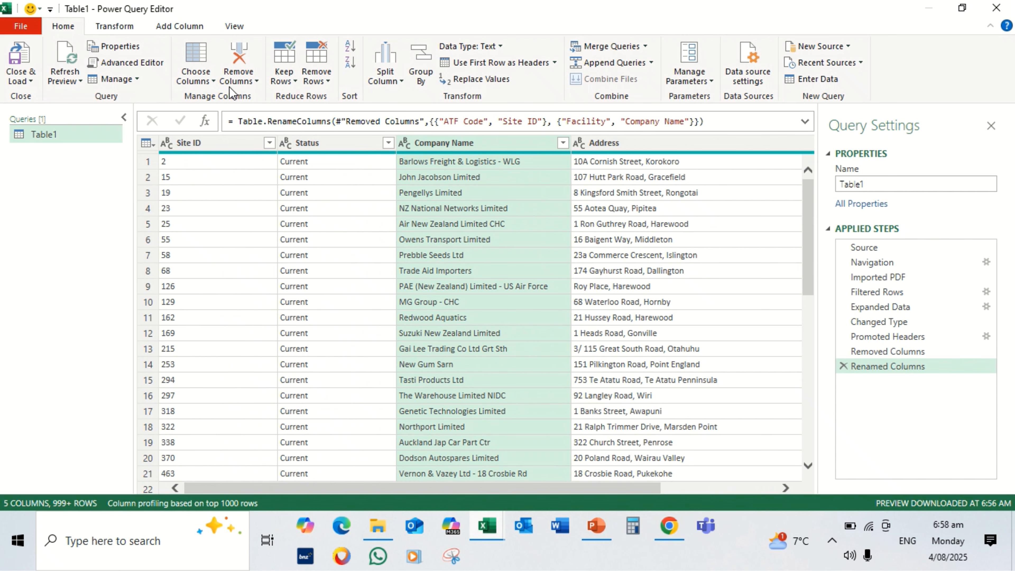
click(179, 27)
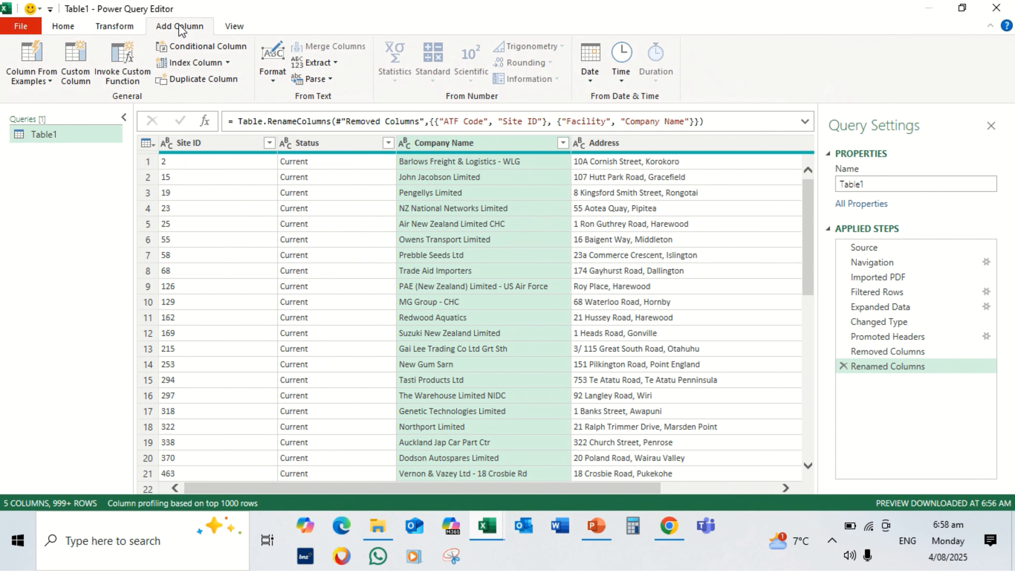
click(73, 78)
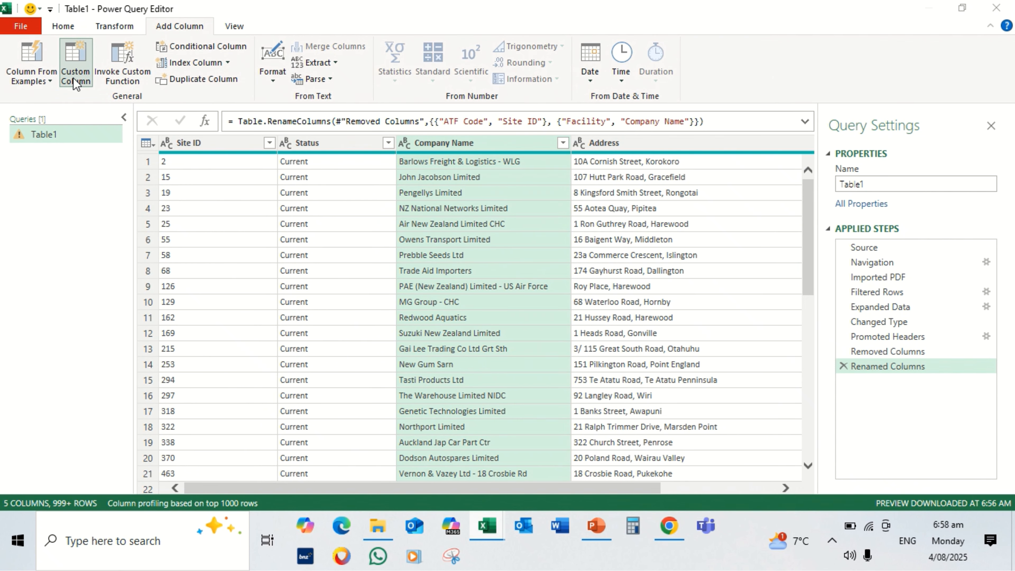
click(316, 181)
key(BackSpace)
key(BackSpace)
key(BackSpace)
key(BackSpace)
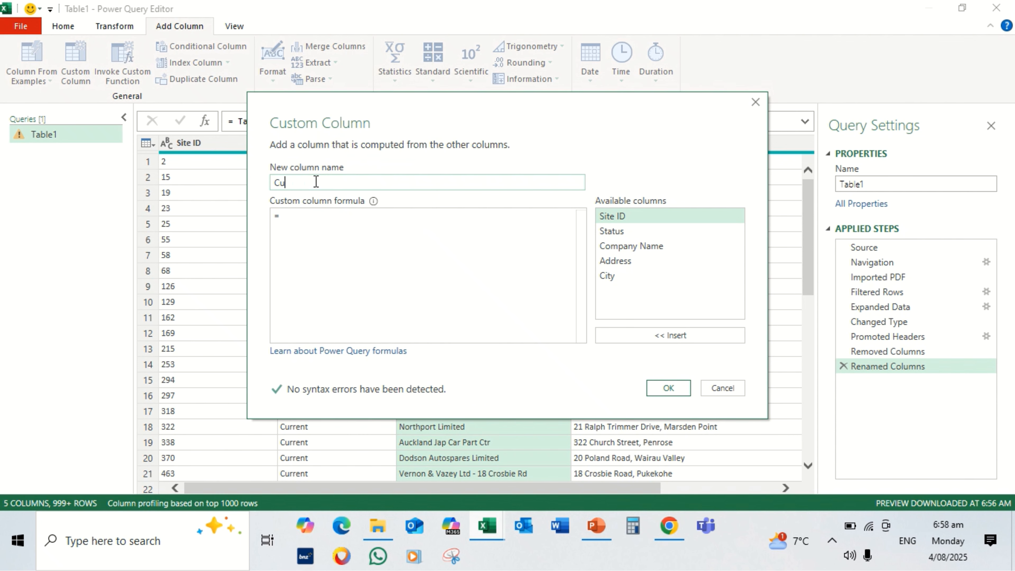
key(BackSpace)
key(BackSpace)
text(Sector)
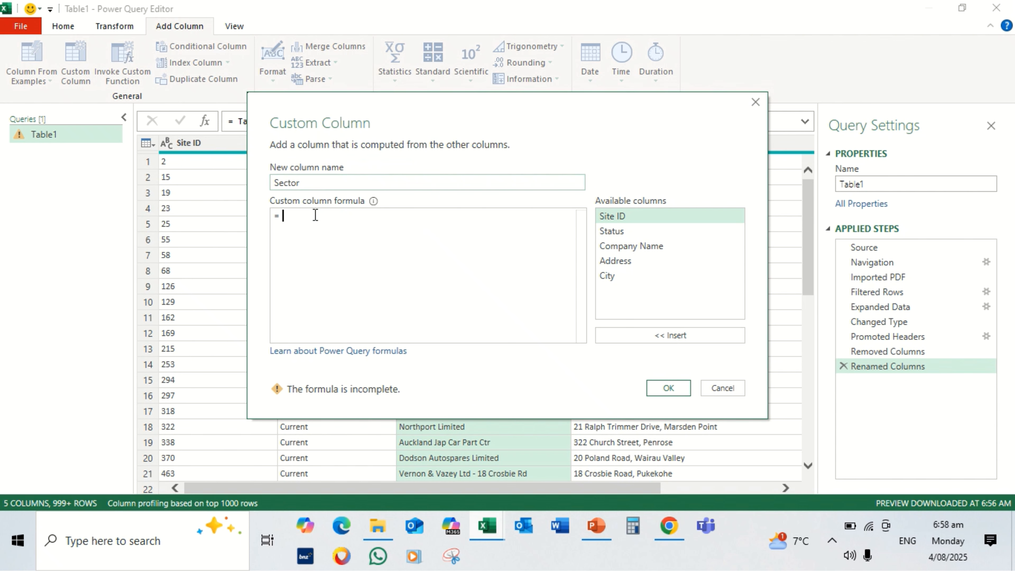
text(")
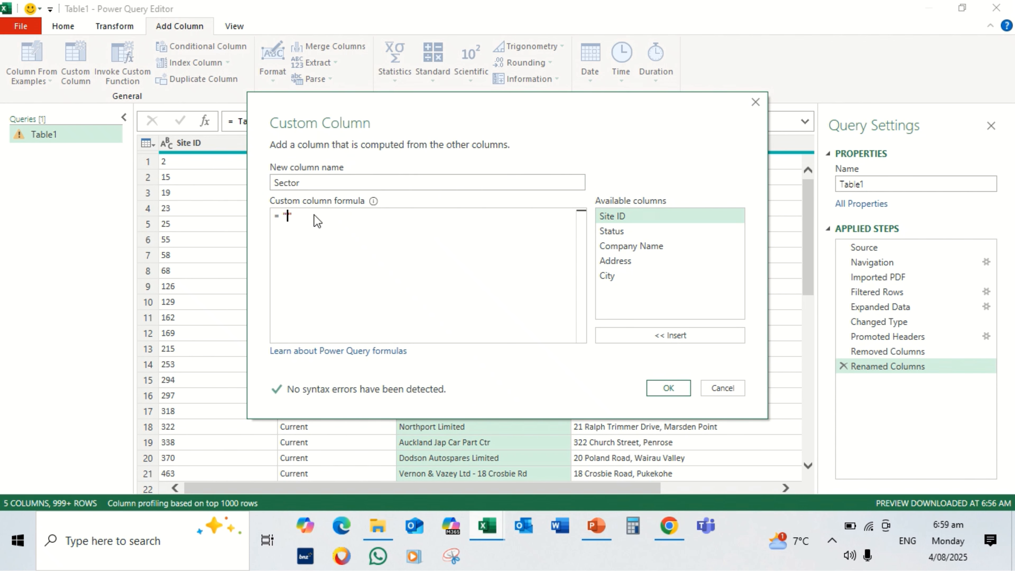
text(Transit)
Set the Sector column's formula to the constant text "Transitional Facility" and add the column to the query
text(ional Facility)
click(657, 386)
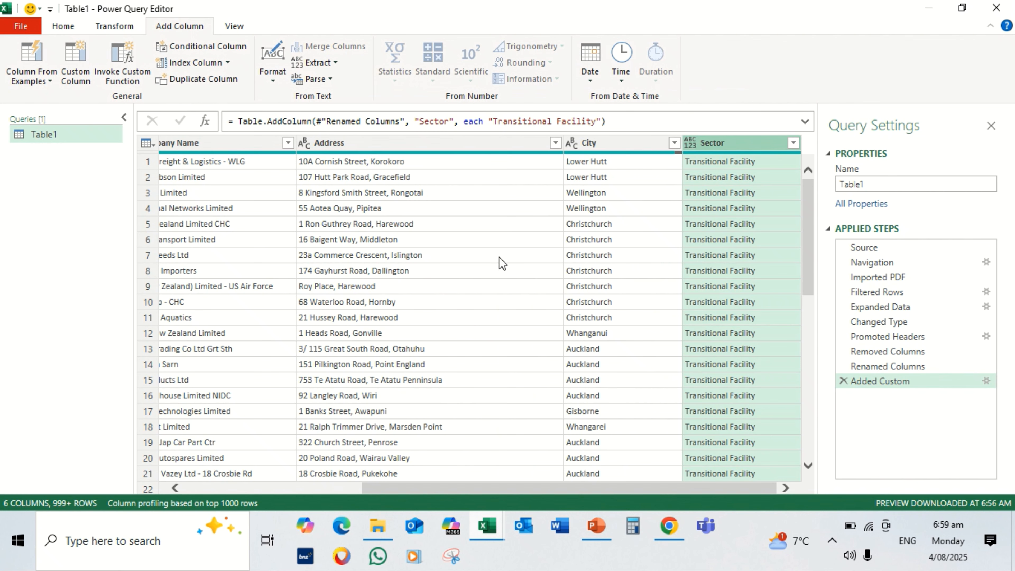
Close the query and load it to the workbook as a connection only, adding the data to the Data Model
click(62, 30)
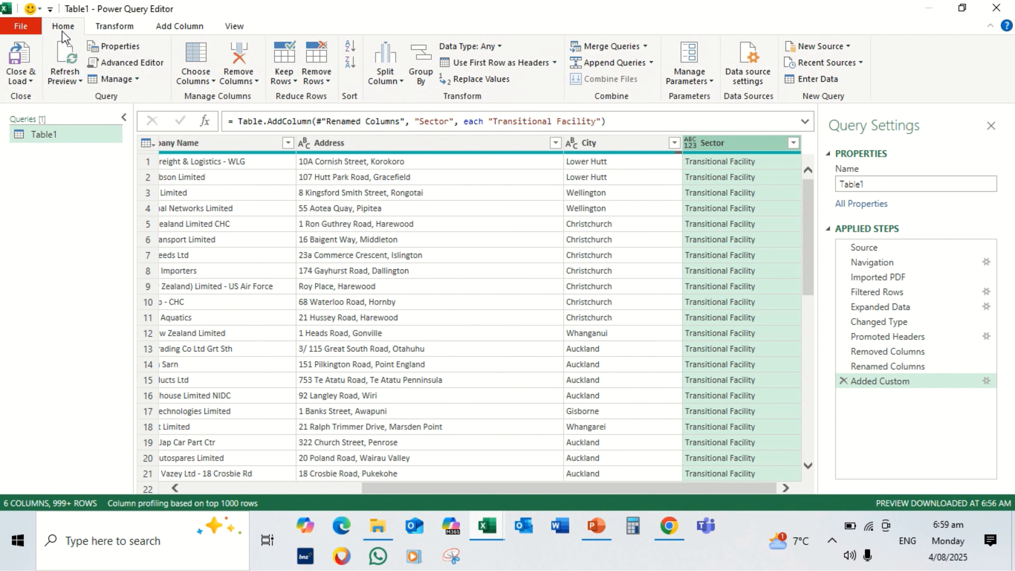
click(26, 80)
click(41, 114)
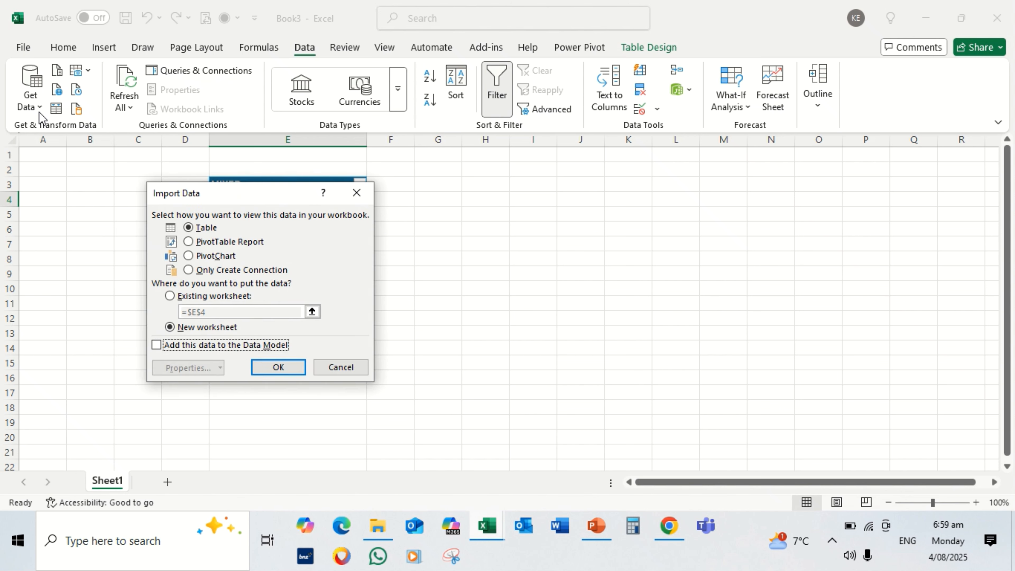
click(188, 271)
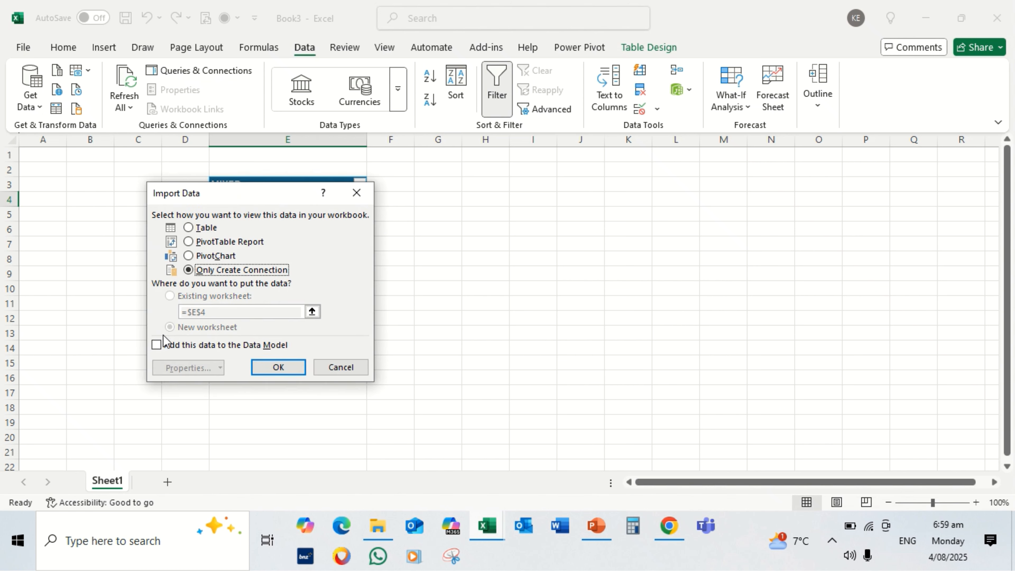
click(156, 345)
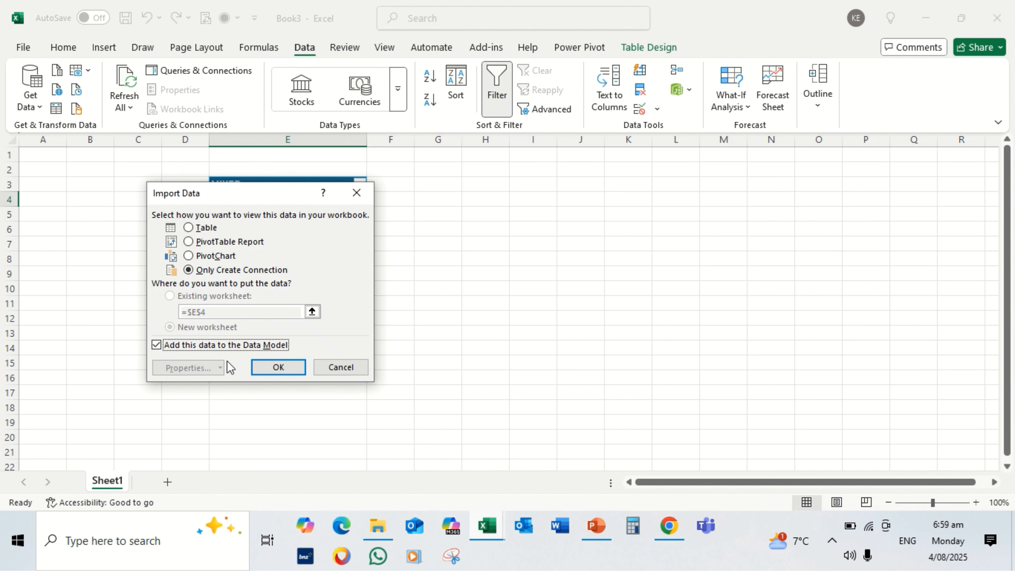
click(265, 370)
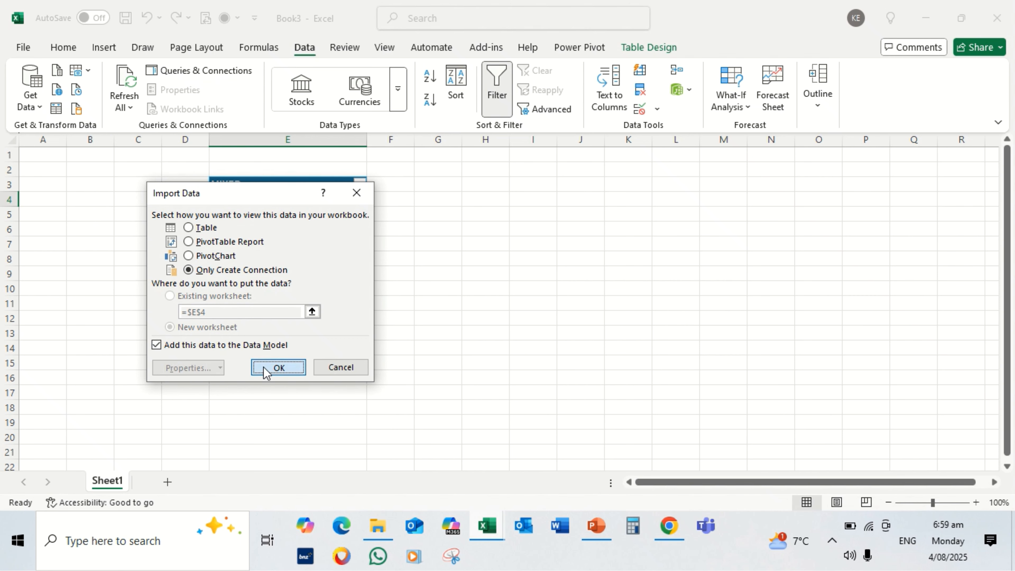